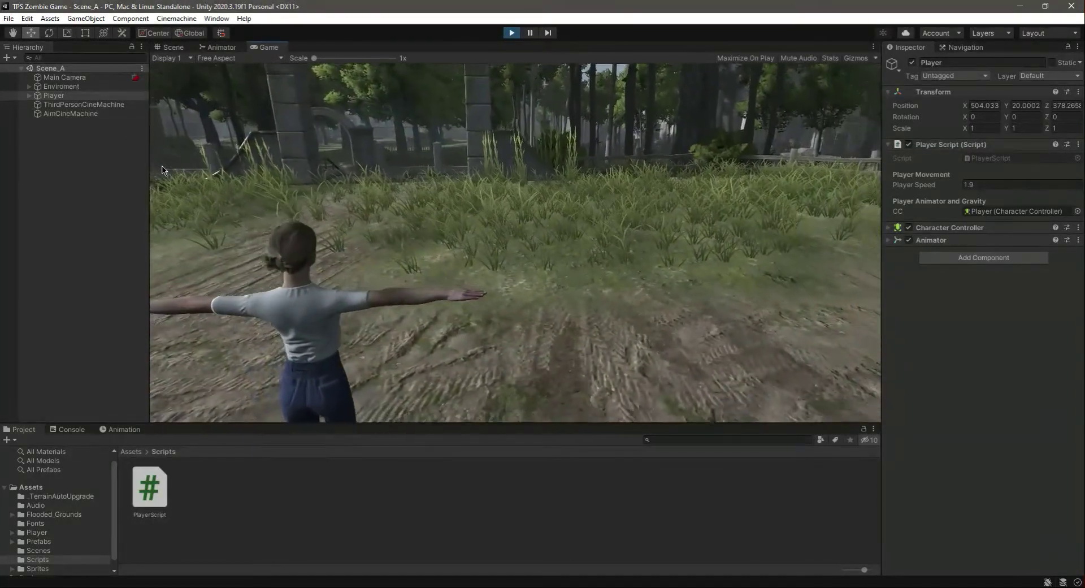
- Steer the player right, back, forward and left with WASD, then stop play mode
{"action": "key", "text": "d"}
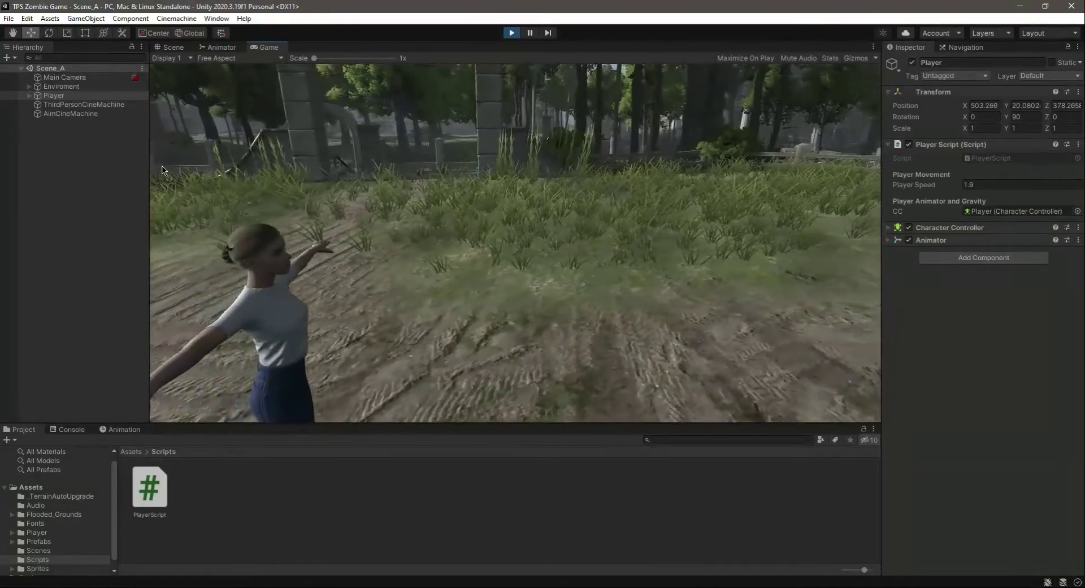
{"action": "key", "text": "s"}
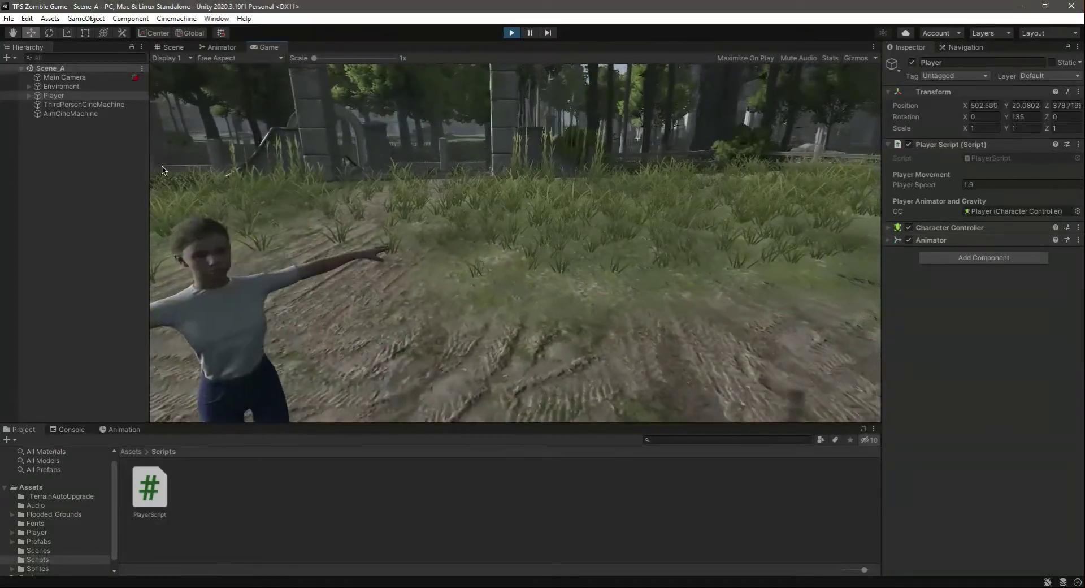
{"action": "key", "text": "w"}
{"action": "key", "text": "d"}
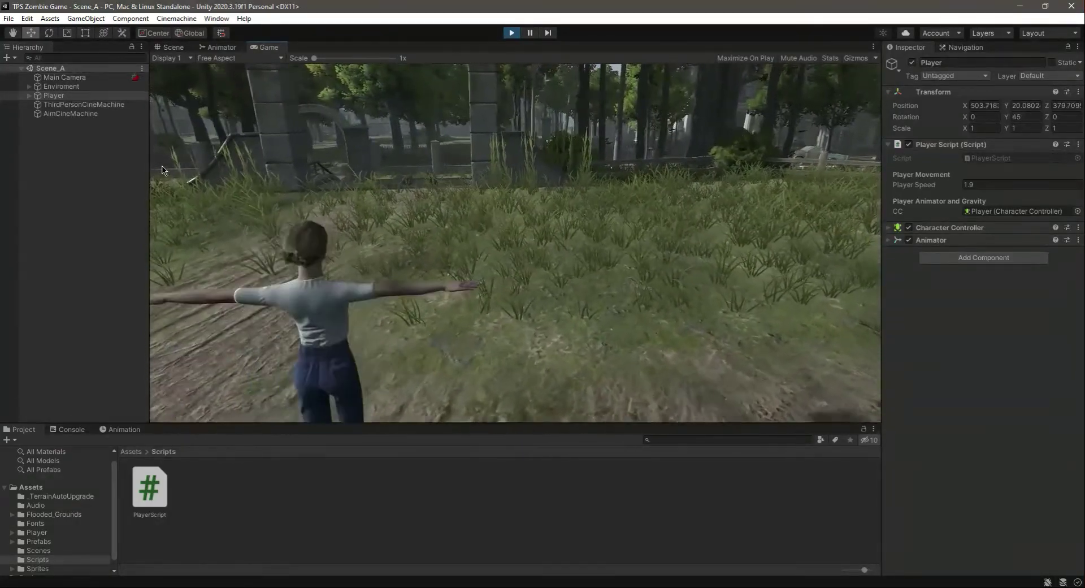
{"action": "key", "text": "w"}
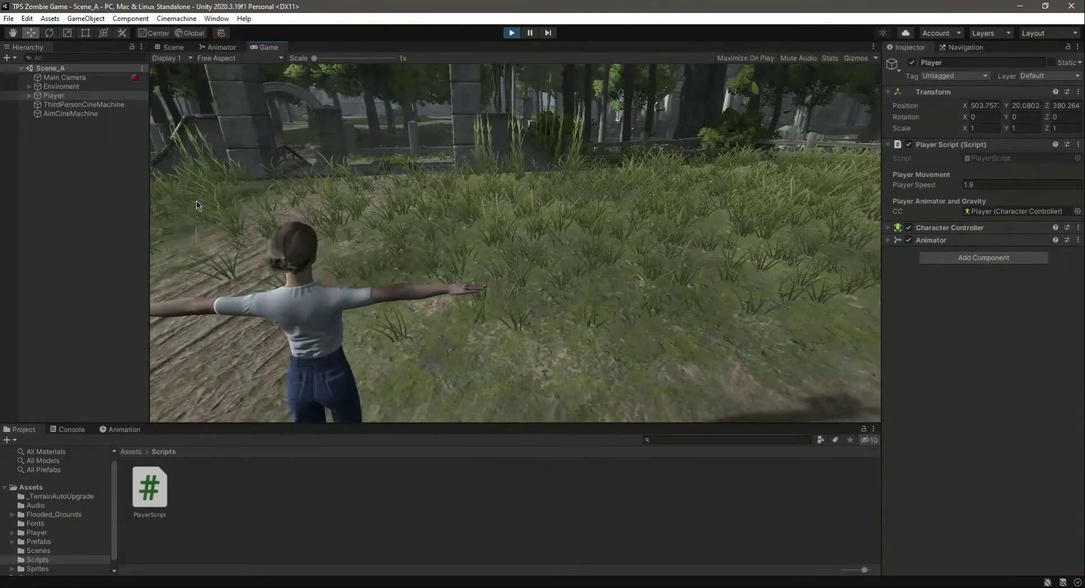
{"action": "key", "text": "w"}
{"action": "key", "text": "a"}
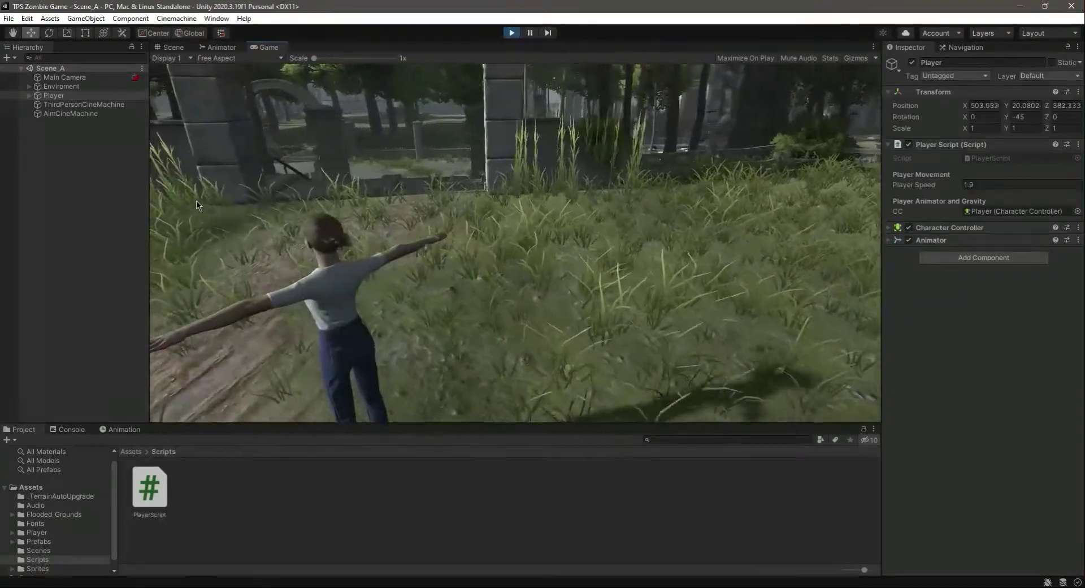
{"action": "key", "text": "d"}
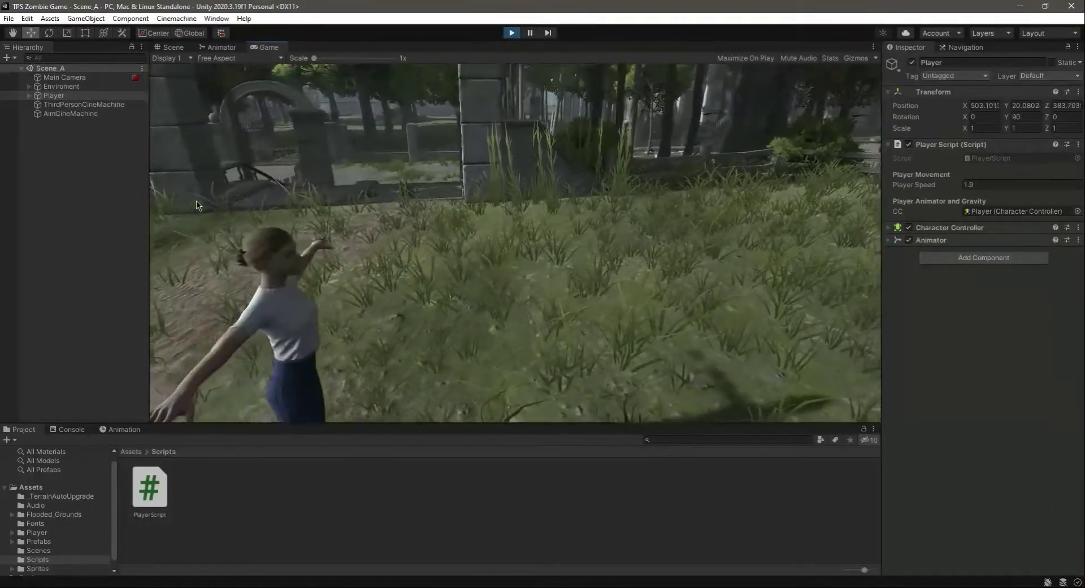
{"action": "key", "text": "s"}
{"action": "key", "text": "a"}
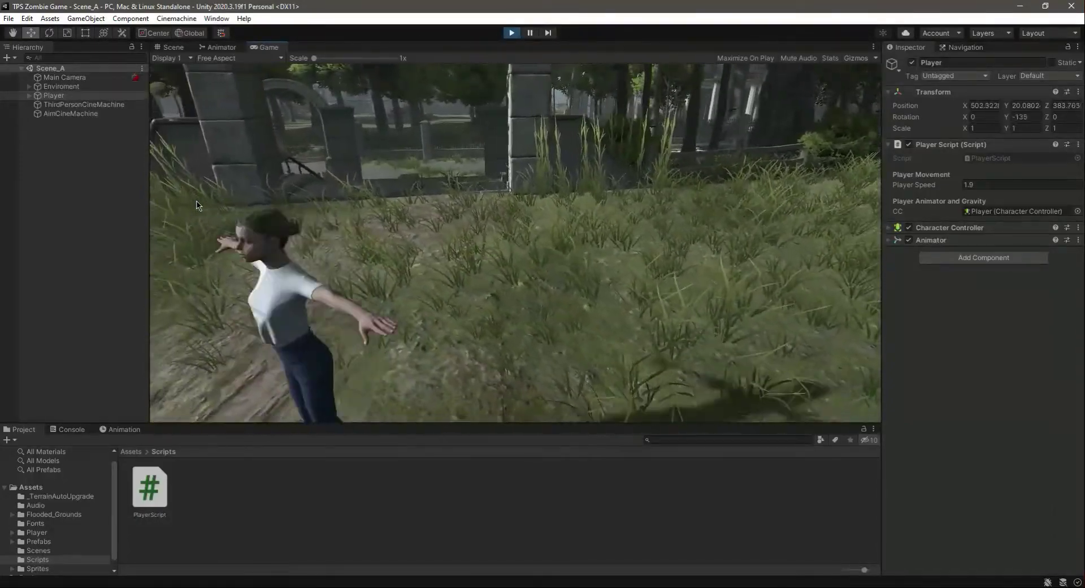
{"action": "key", "text": "a"}
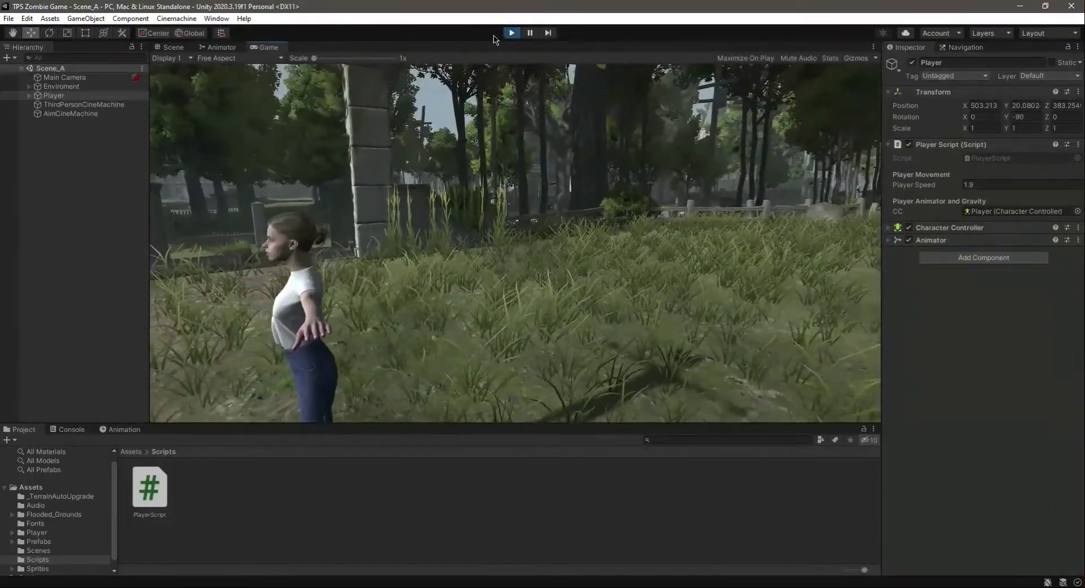
{"action": "left_click", "coordinate": [512, 32]}
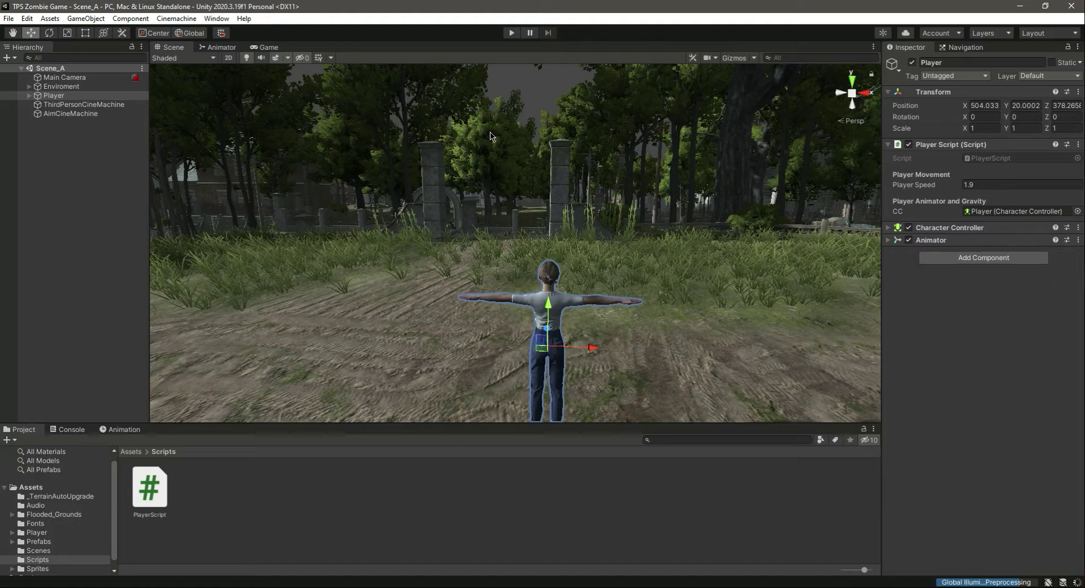
- Open PlayerScript.cs in VS Code from the Player Script component's Script field
{"action": "double_click", "coordinate": [981, 162]}
- Insert a blank line after the targetAngle declaration on line 30
{"action": "left_click", "coordinate": [427, 316]}
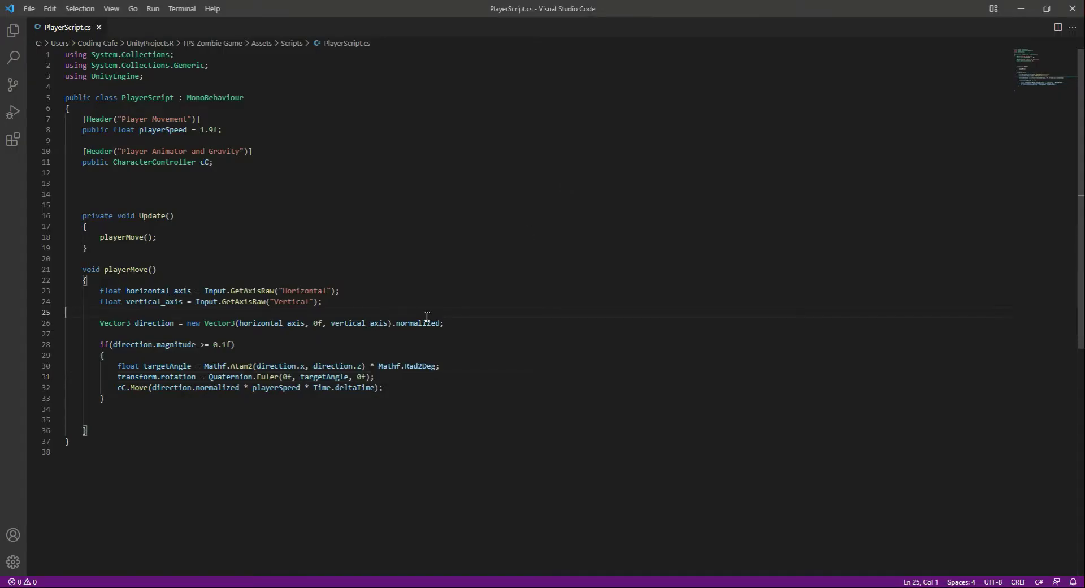
{"action": "double_click", "coordinate": [322, 377]}
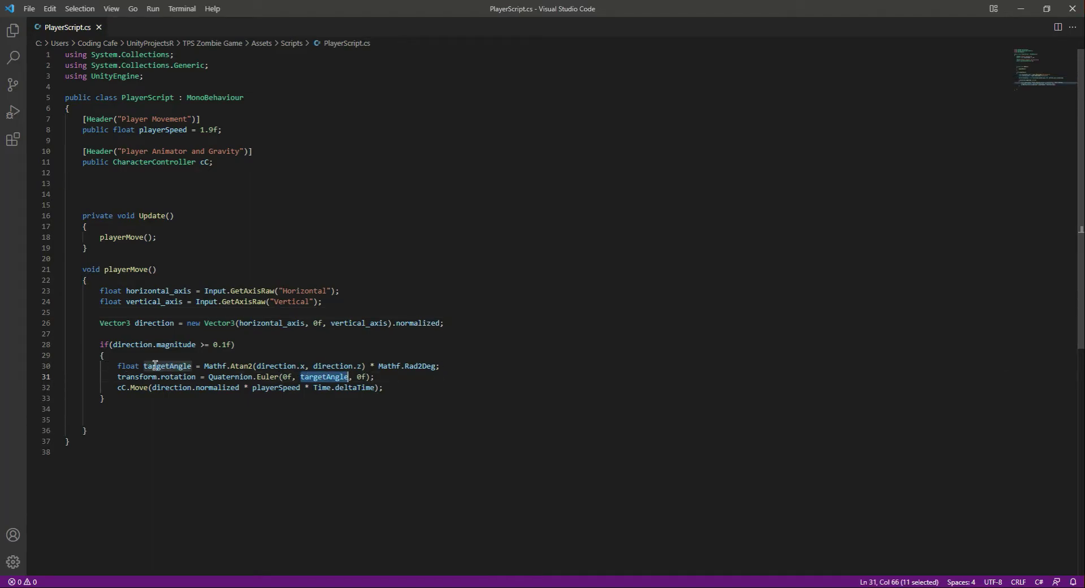
{"action": "double_click", "coordinate": [169, 367]}
{"action": "left_click", "coordinate": [460, 365]}
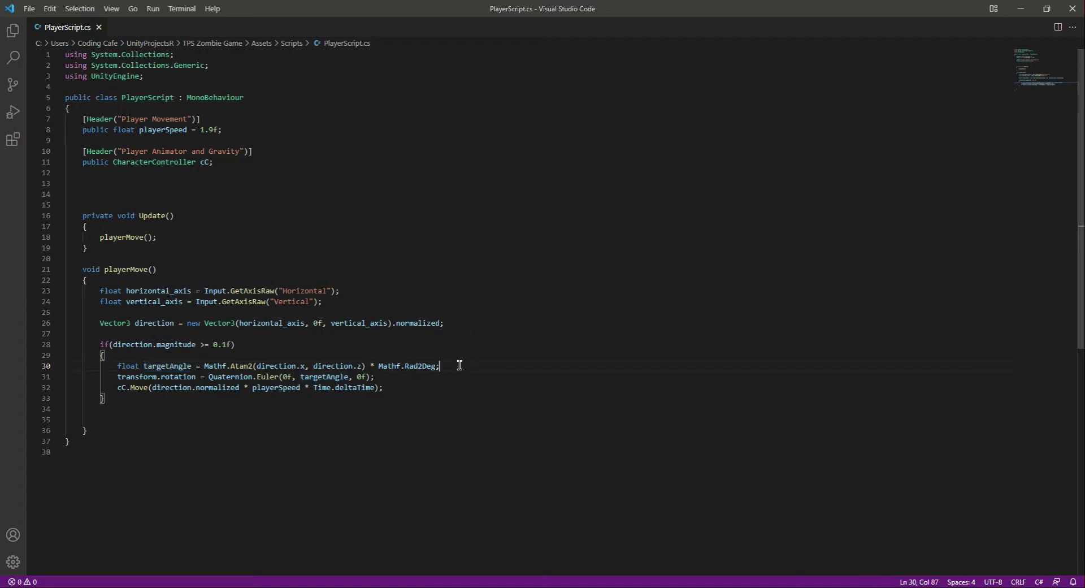
{"action": "key", "text": "Return"}
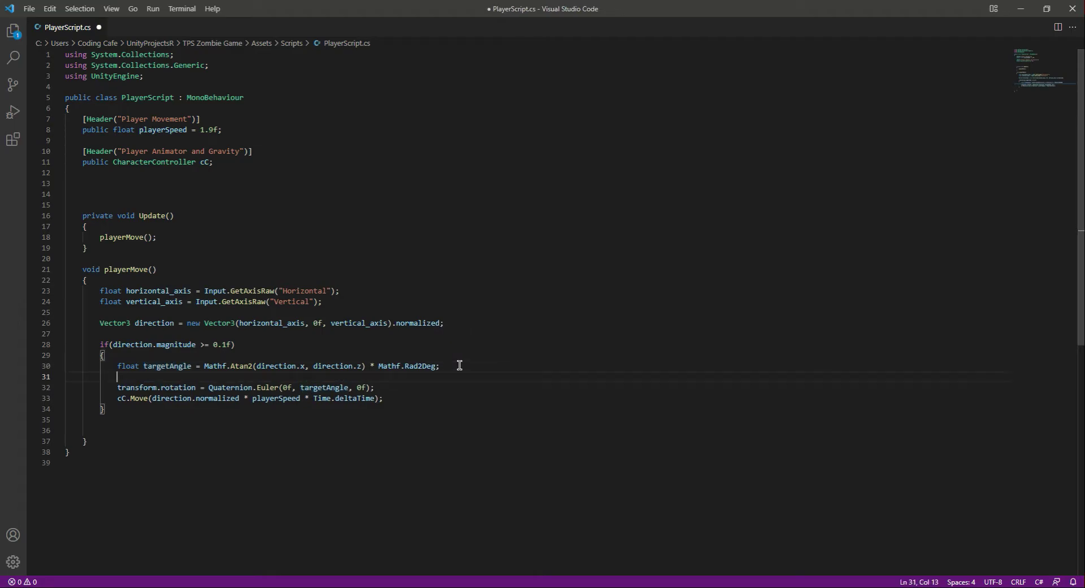
- On line 31, write float angle = Mathf.SmoothDampAngel(transform.eulerAngle.y, targetAngle, ref
{"action": "type", "text": "float a"}
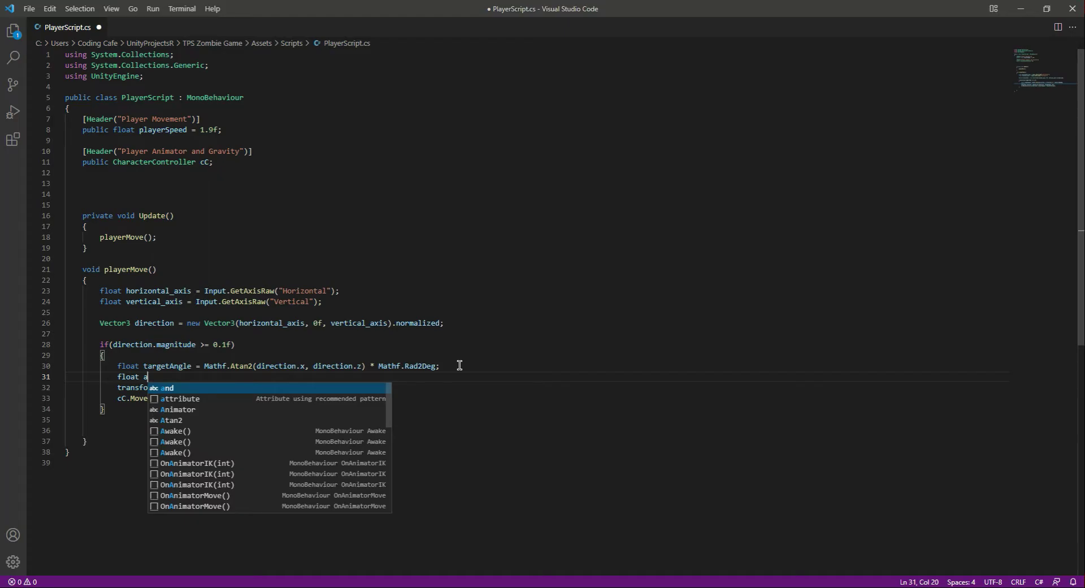
{"action": "type", "text": "ngle = "}
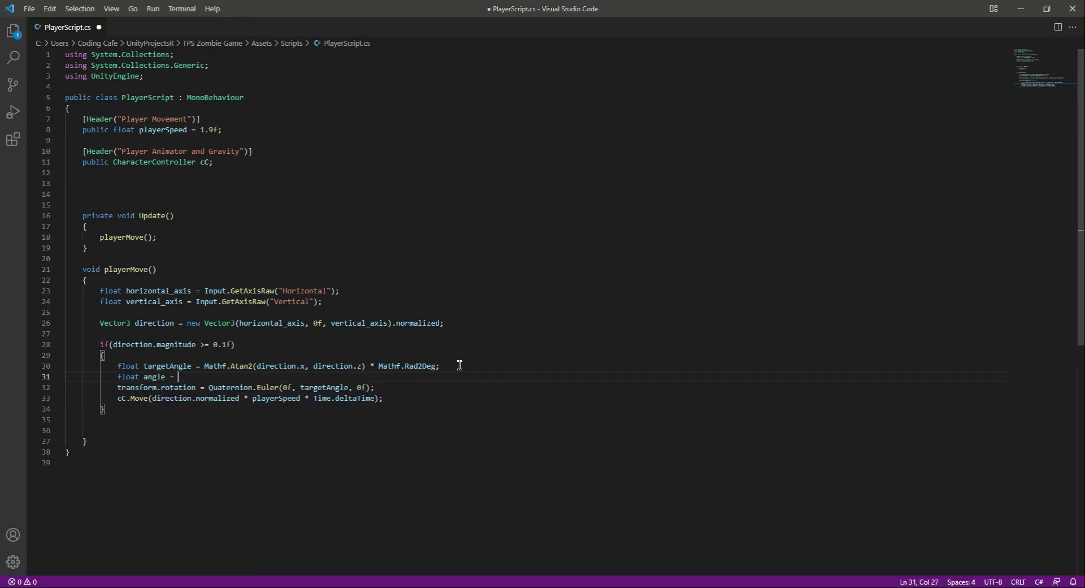
{"action": "type", "text": "Mathf"}
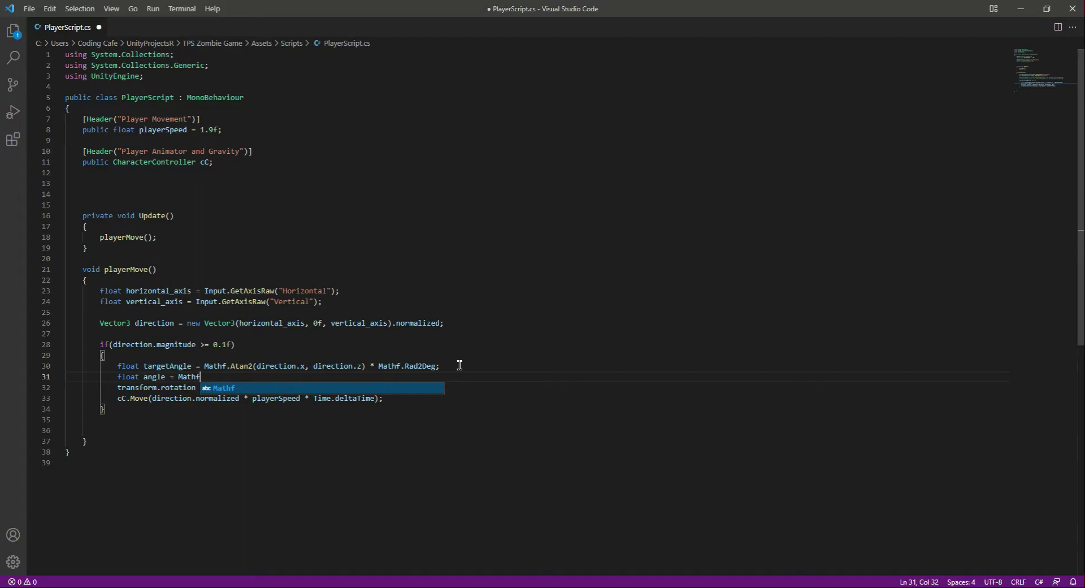
{"action": "type", "text": ".Smoot"}
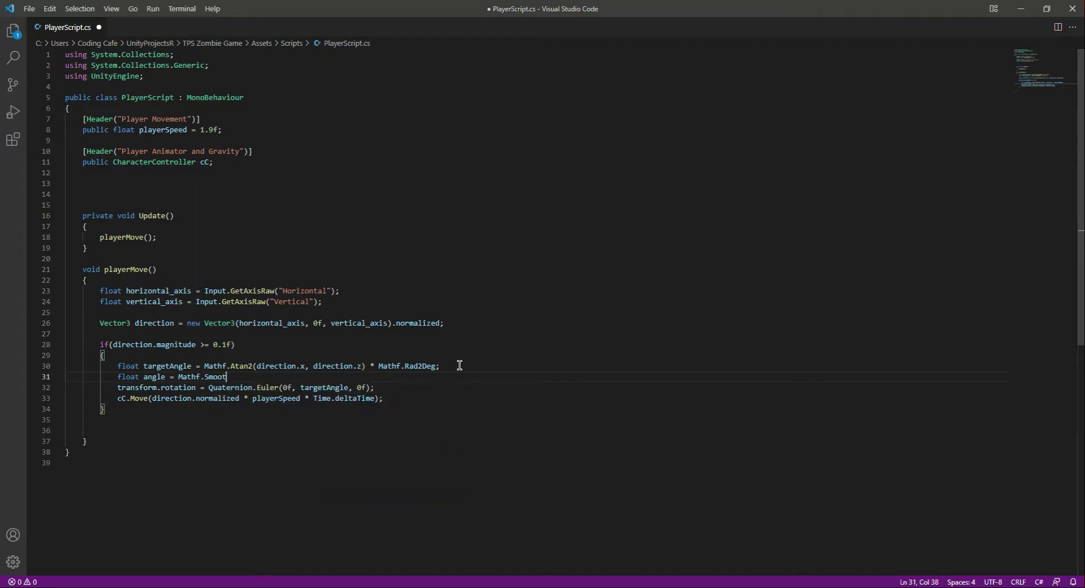
{"action": "type", "text": "hDamp"}
{"action": "type", "text": "Angel"}
{"action": "type", "text": "(tr"}
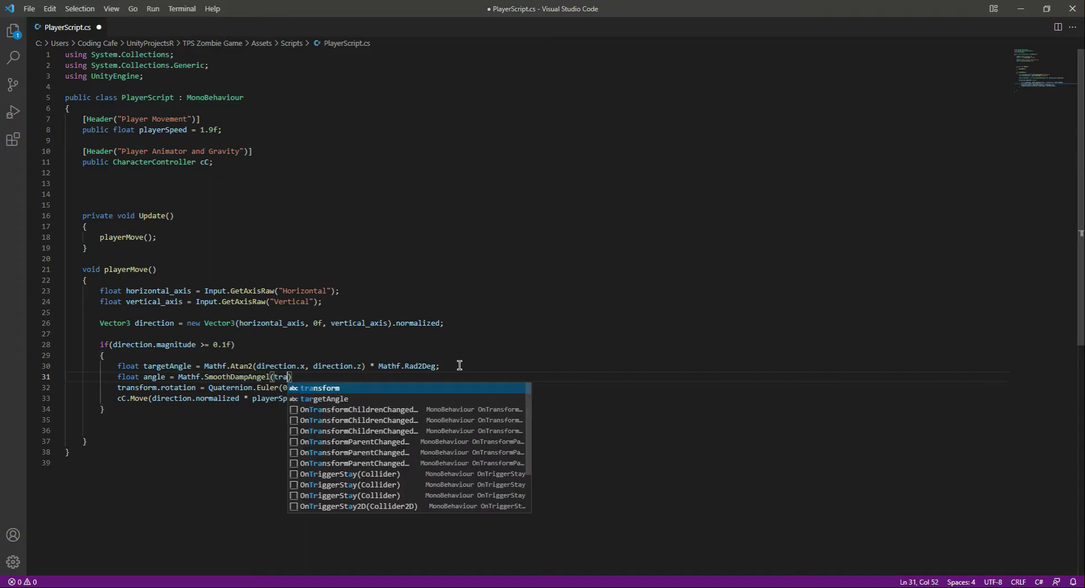
{"action": "type", "text": "ansform"}
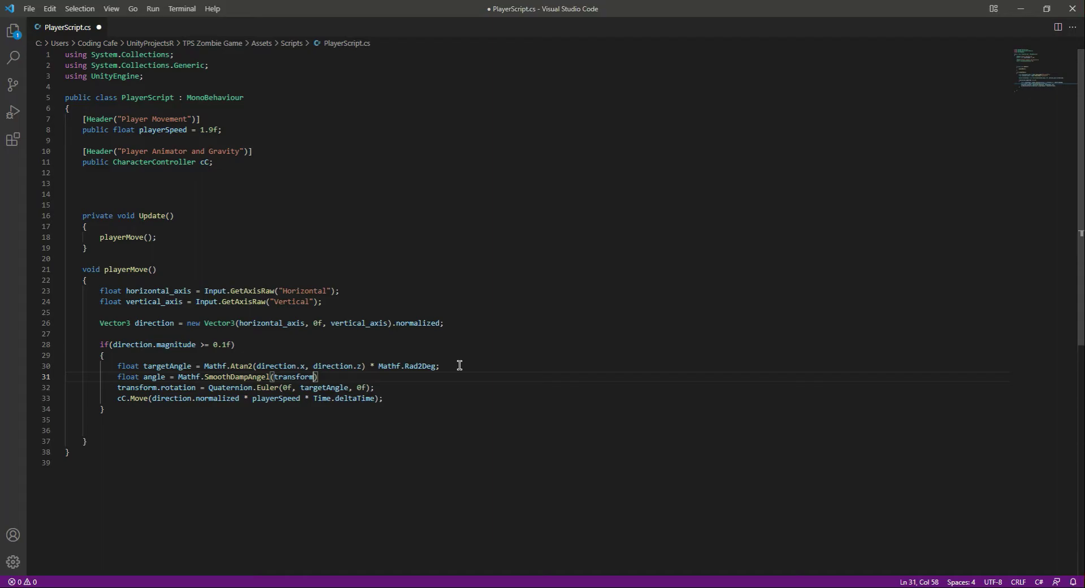
{"action": "type", "text": ".eul"}
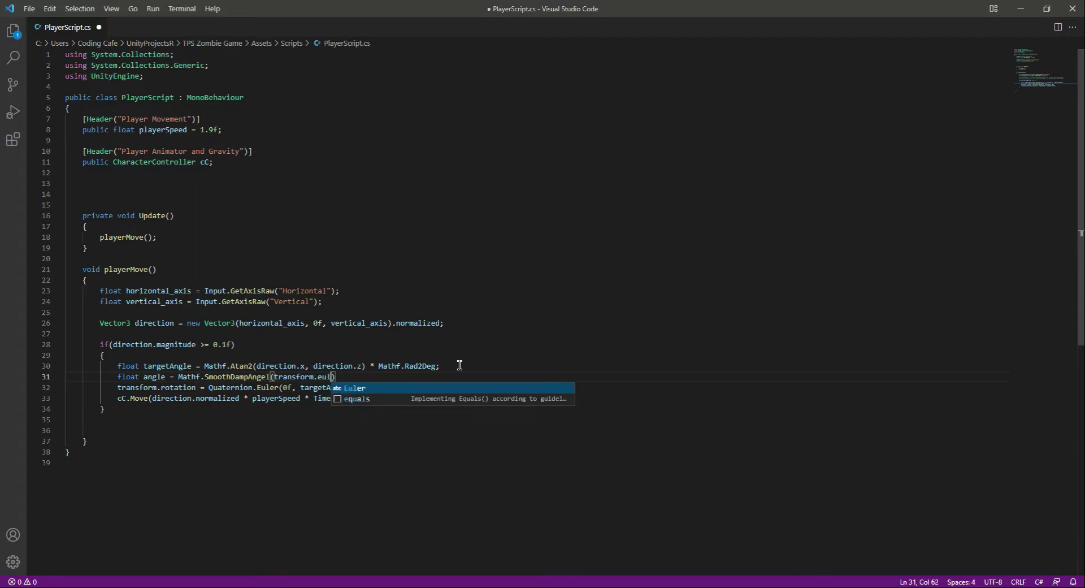
{"action": "type", "text": "er"}
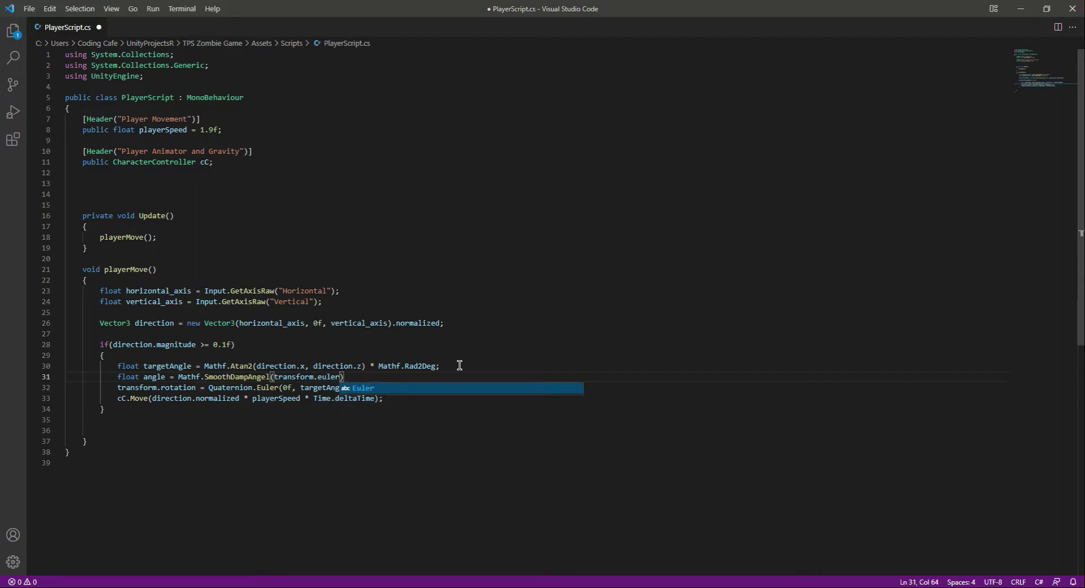
{"action": "type", "text": ".y"}
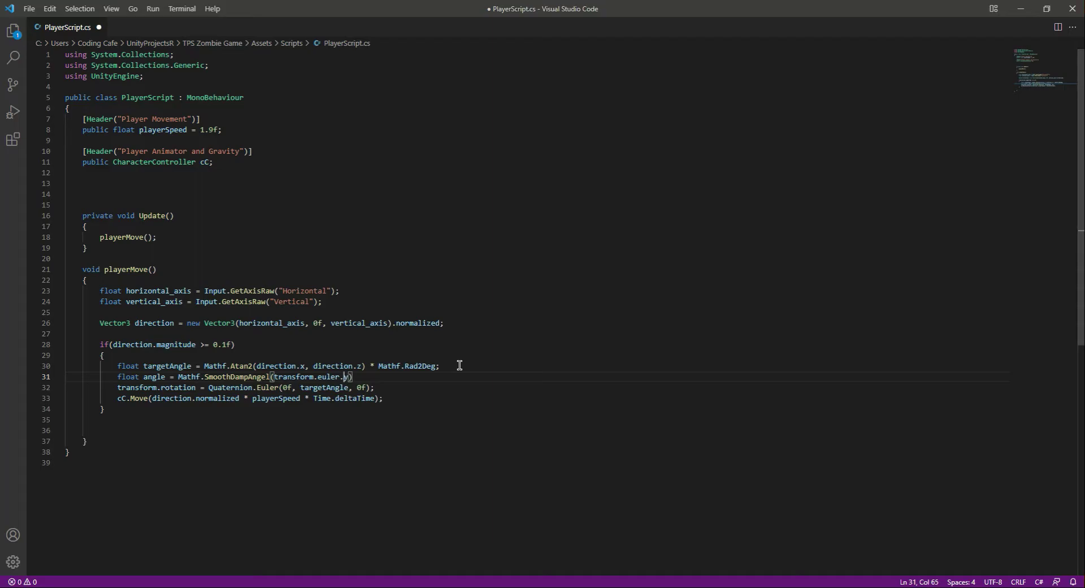
{"action": "key", "text": "Left"}
{"action": "type", "text": "Angl"}
{"action": "type", "text": "e.y"}
{"action": "type", "text": ", "}
{"action": "type", "text": "t"}
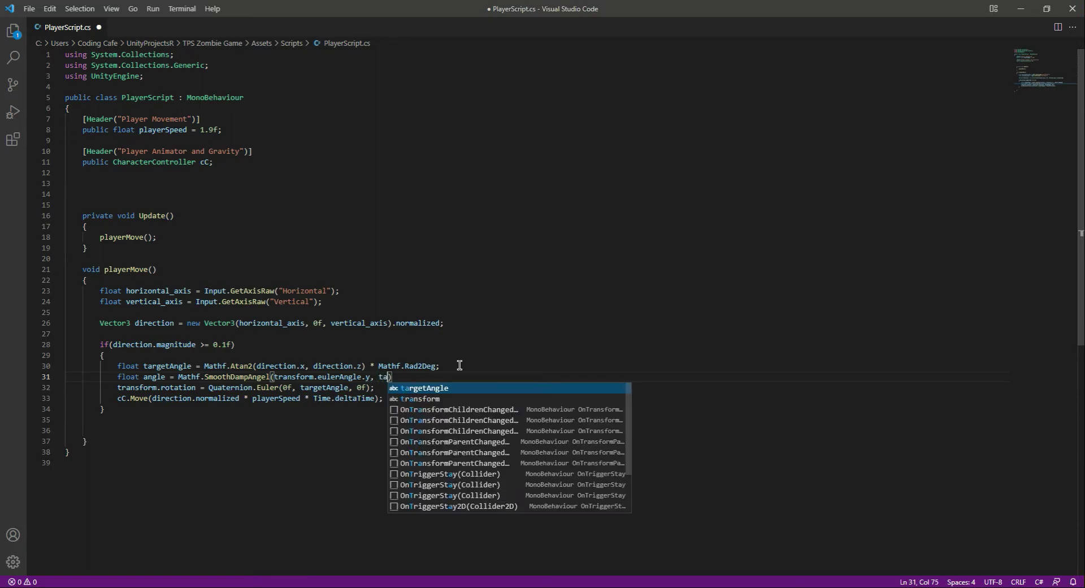
{"action": "type", "text": "a"}
{"action": "key", "text": "Tab"}
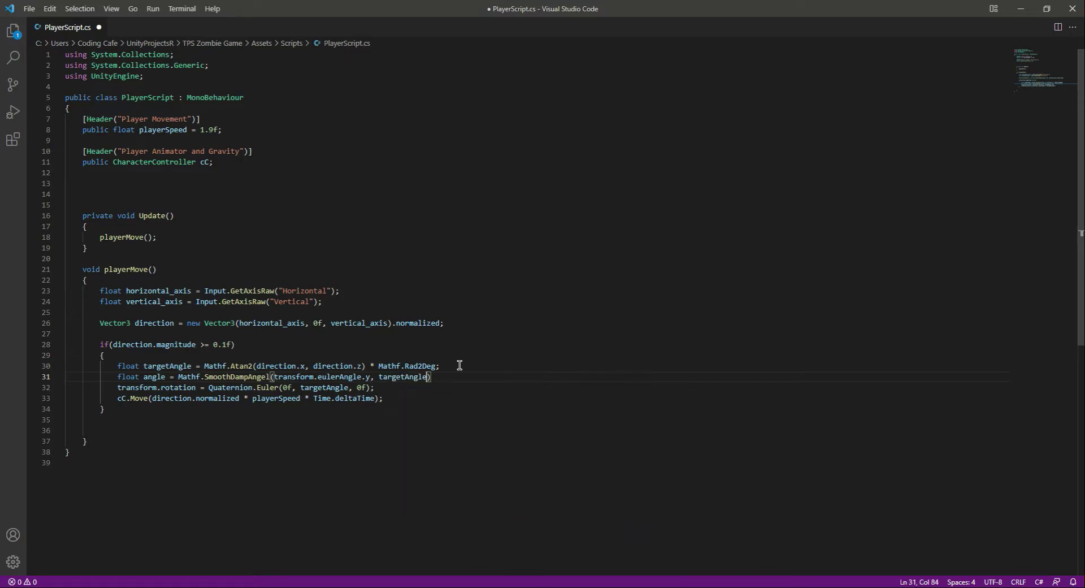
{"action": "type", "text": ", re"}
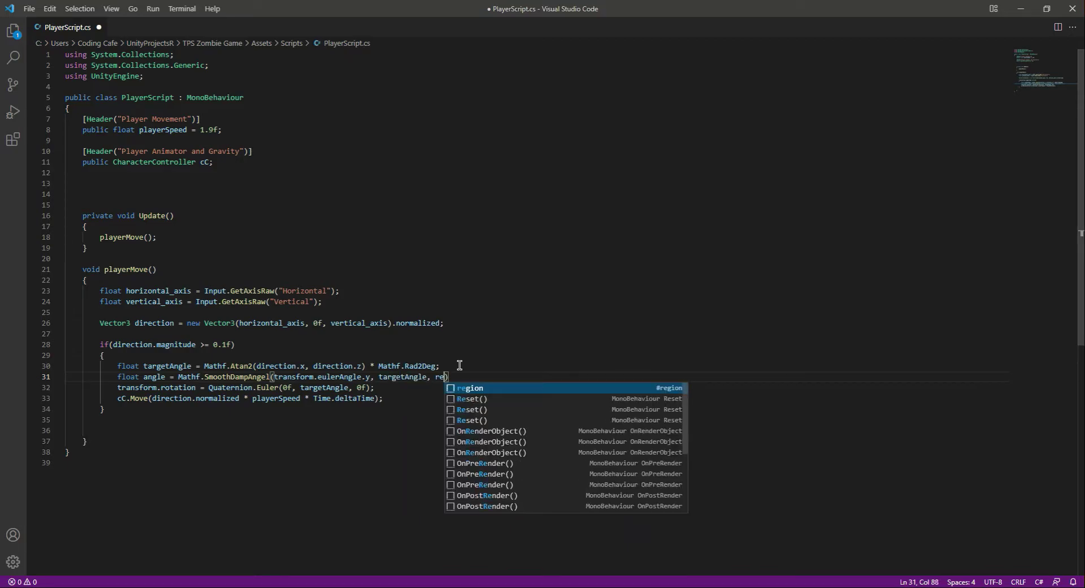
{"action": "type", "text": "f"}
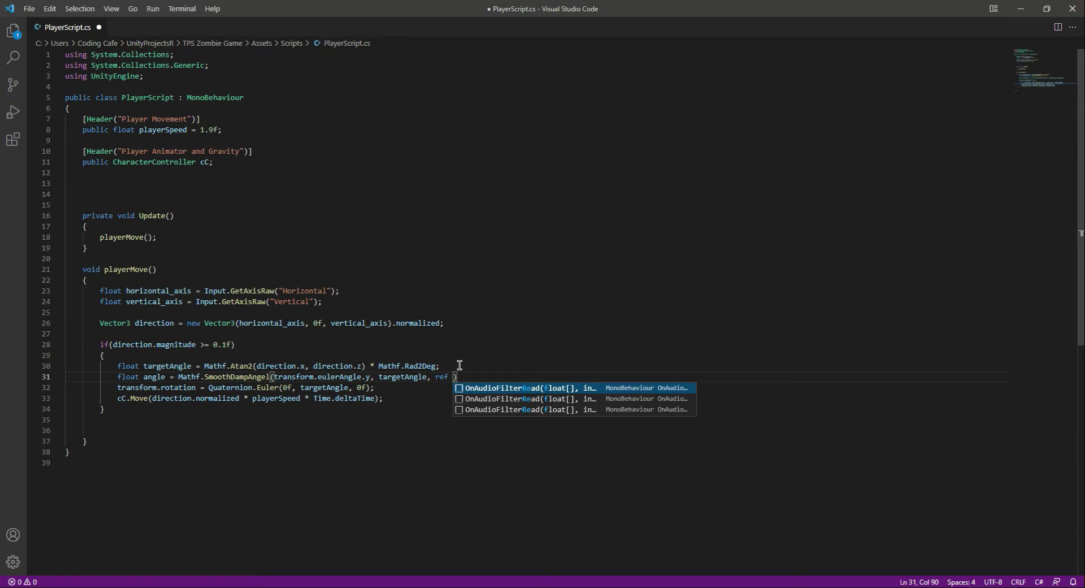
{"action": "type", "text": " tur"}
{"action": "key", "text": "BackSpace"}
{"action": "key", "text": "BackSpace"}
{"action": "key", "text": "BackSpace"}
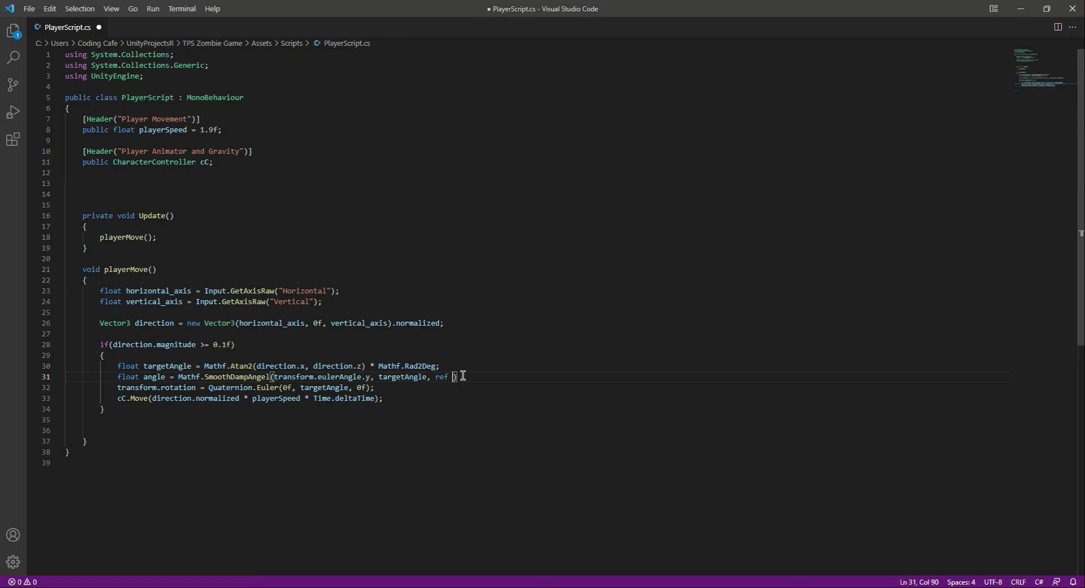
- Add a [Header("Player Jumping and velocity")] line below the CharacterController field
{"action": "left_click", "coordinate": [240, 163]}
{"action": "key", "text": "Return"}
{"action": "key", "text": "Return"}
{"action": "type", "text": "["}
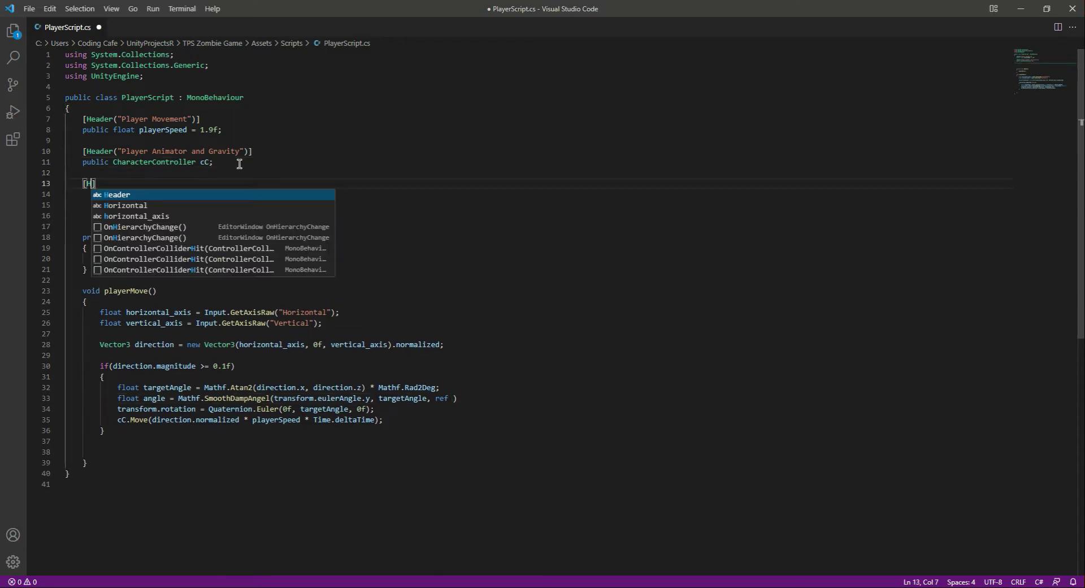
{"action": "type", "text": "Header("}
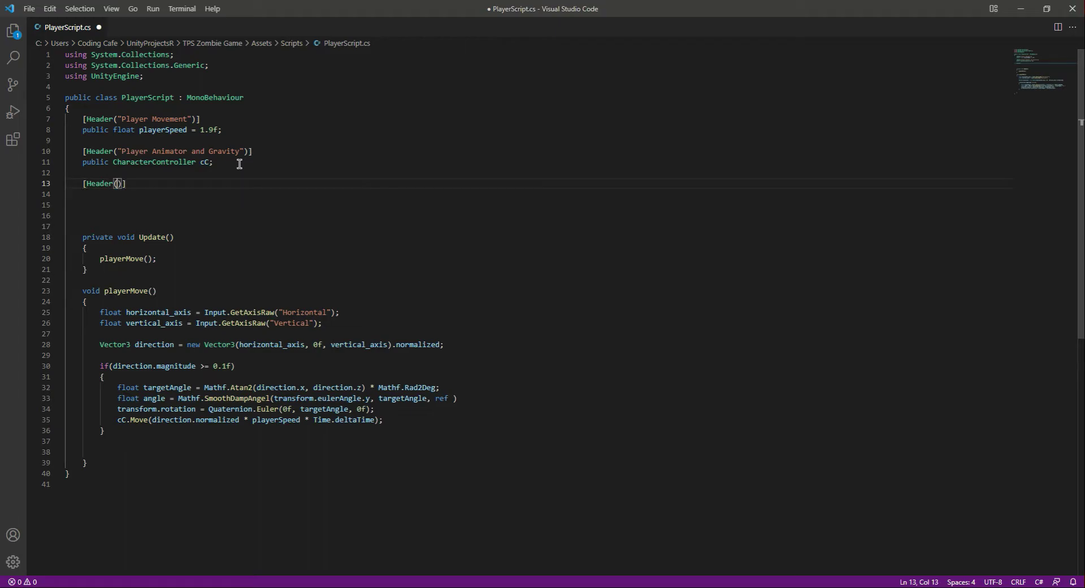
{"action": "type", "text": "\"Pl"}
{"action": "type", "text": "ayer J"}
{"action": "type", "text": "8mping"}
{"action": "key", "text": "ctrl+shift+Left"}
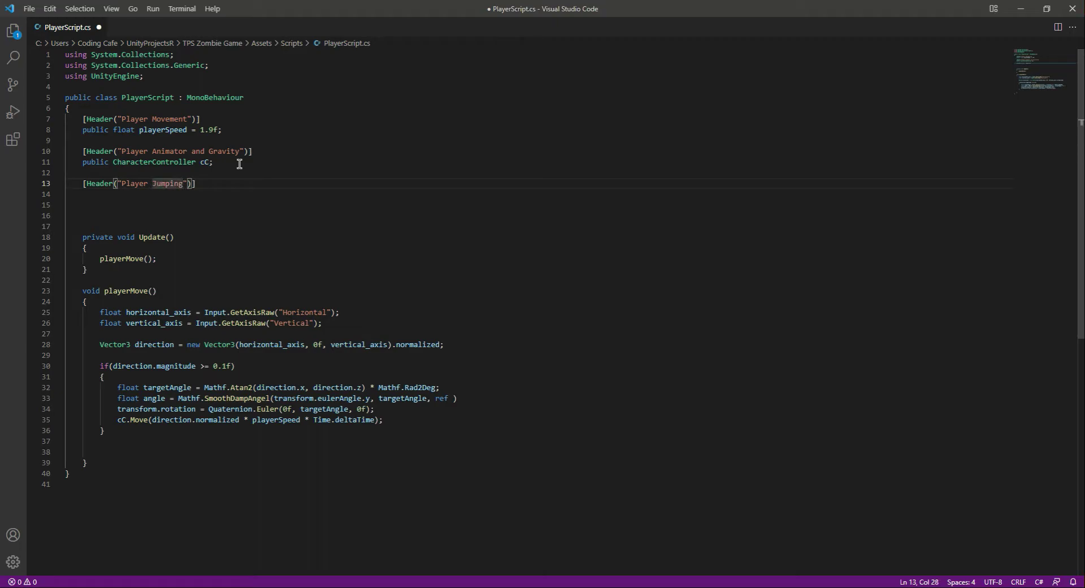
{"action": "type", "text": "Jumping and velo"}
{"action": "type", "text": "city"}
{"action": "key", "text": "End"}
- Declare public float turnCalmTime = 0.1f; under the new header
{"action": "key", "text": "Return"}
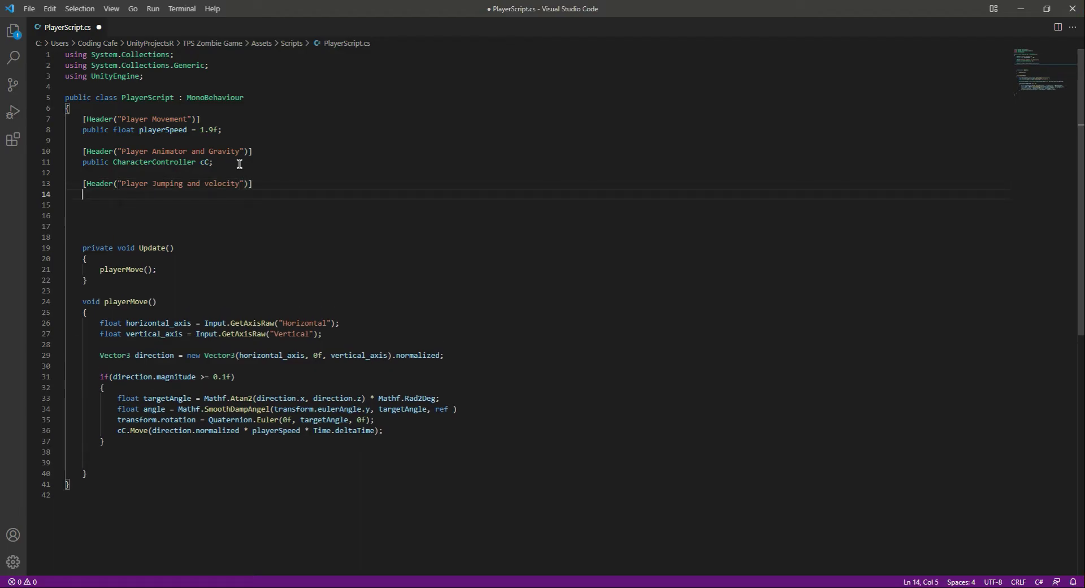
{"action": "type", "text": "public "}
{"action": "type", "text": "f"}
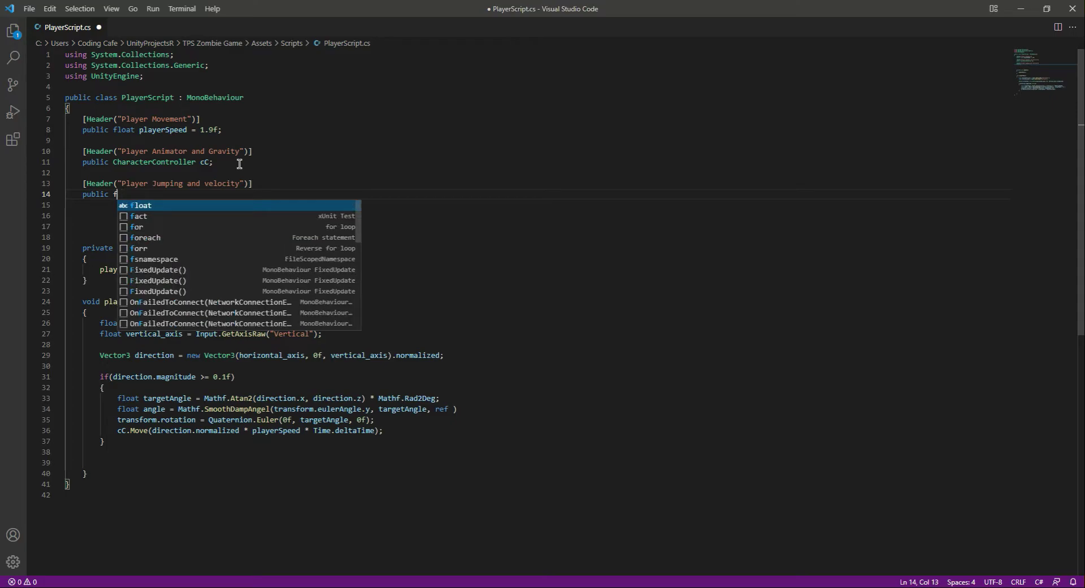
{"action": "type", "text": "loat "}
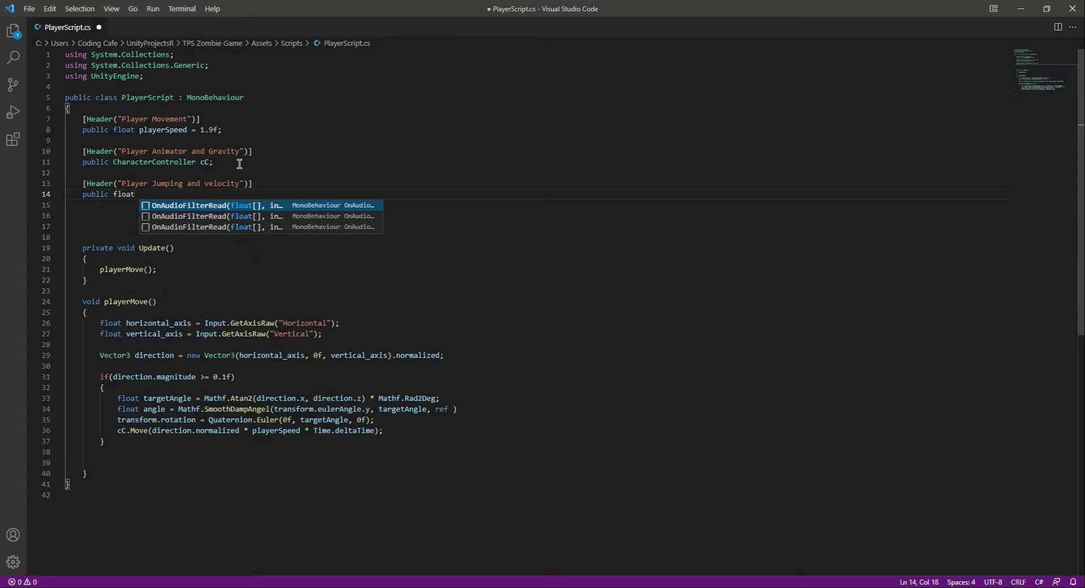
{"action": "type", "text": "turn"}
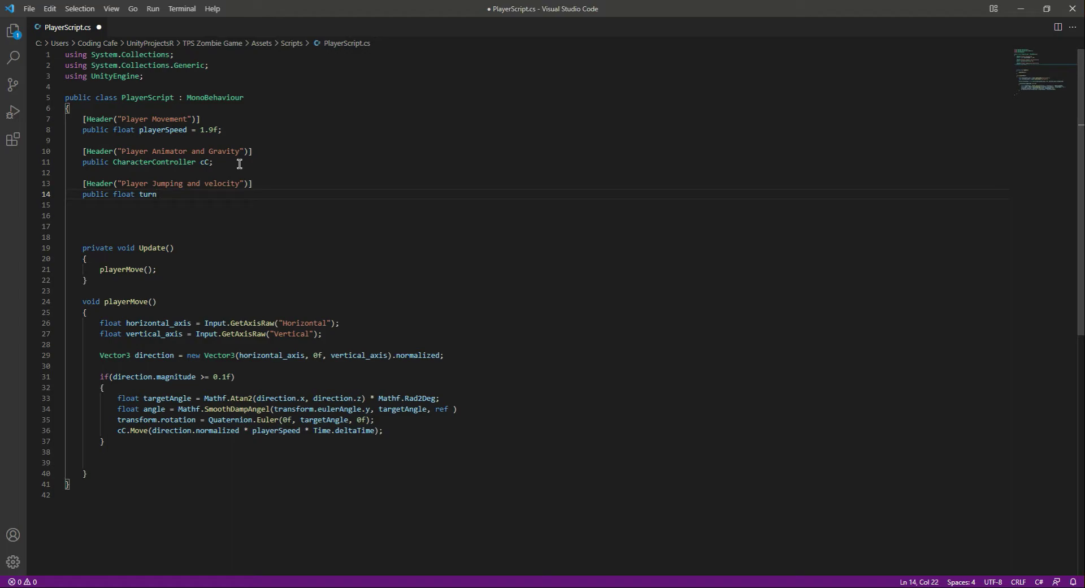
{"action": "type", "text": "CalmTi"}
{"action": "type", "text": "me = "}
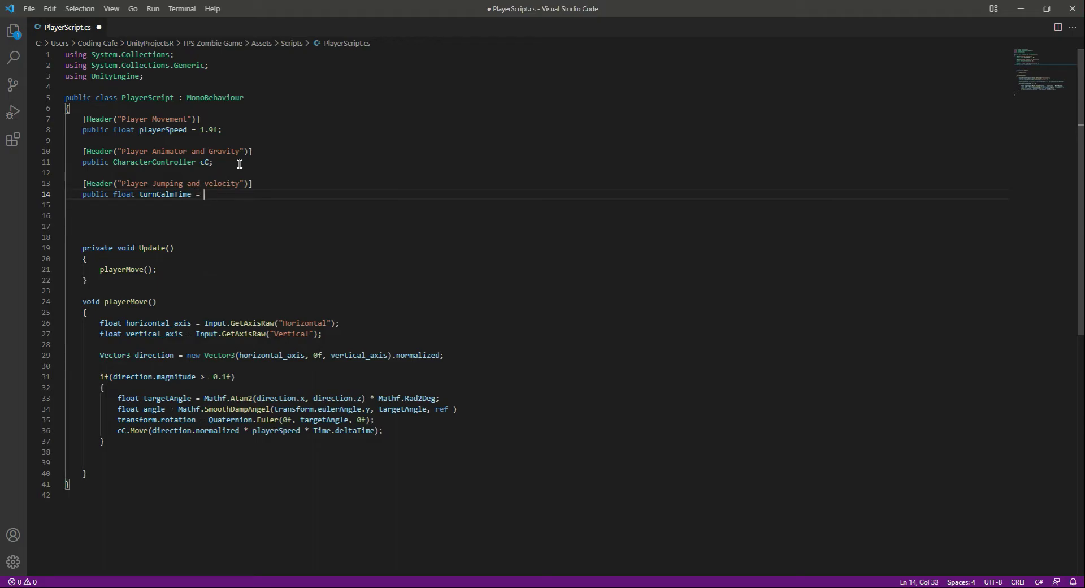
{"action": "type", "text": "0.1f;"}
{"action": "key", "text": "Return"}
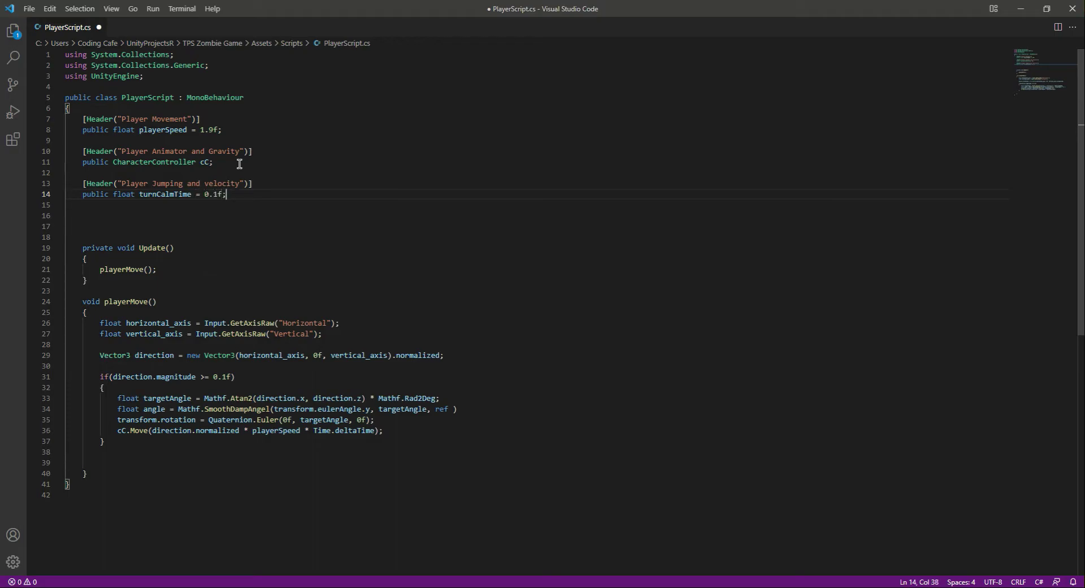
- Declare a private float turnCalmVelocity; field below turnCalmTime and save the script
{"action": "type", "text": "public "}
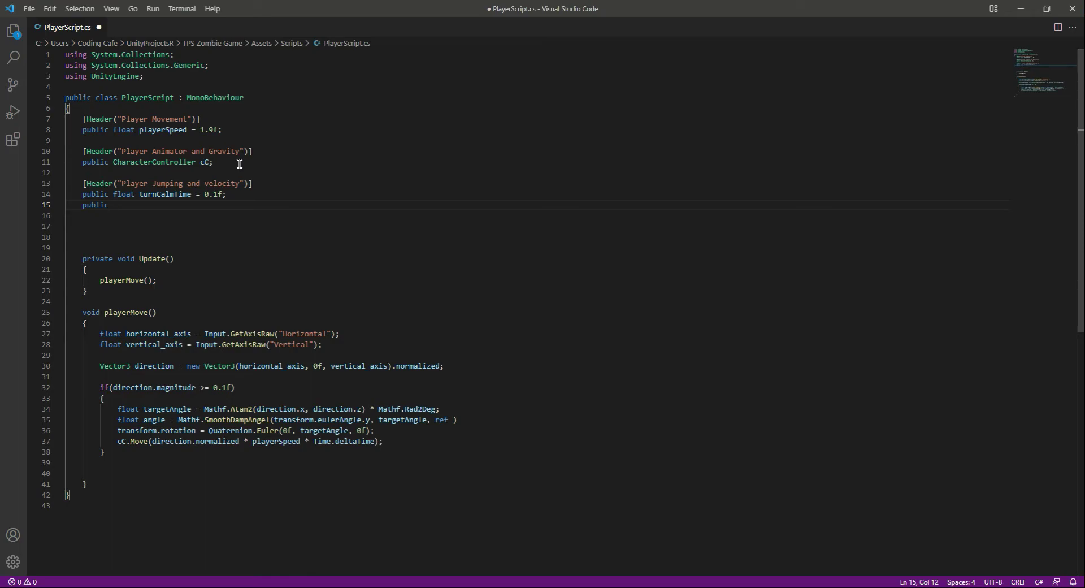
{"action": "type", "text": "float"}
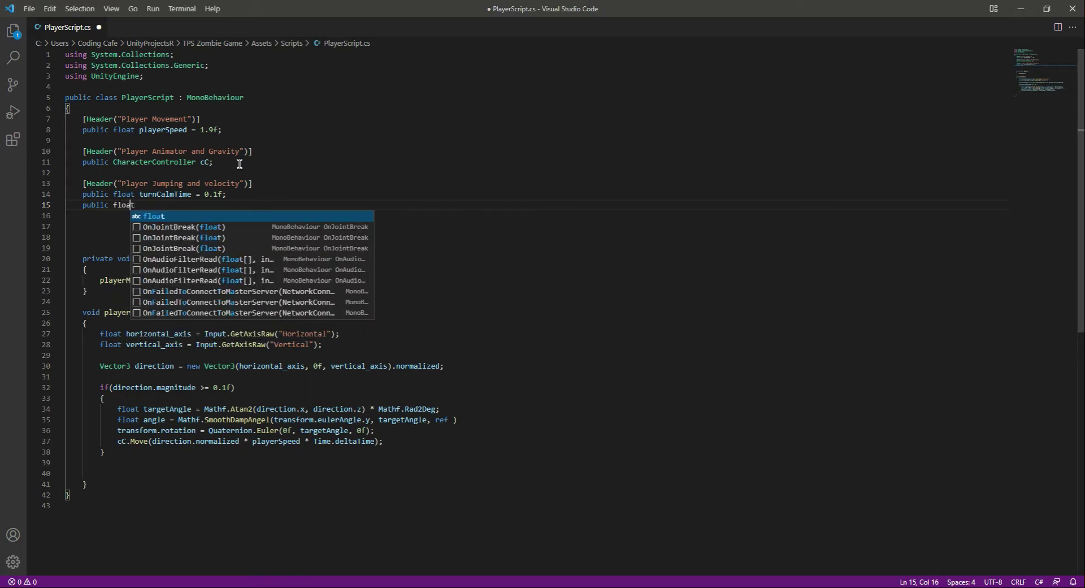
{"action": "key", "text": "Return"}
{"action": "key", "text": "Home"}
{"action": "key", "text": "ctrl+shift+Right"}
{"action": "key", "text": "Delete"}
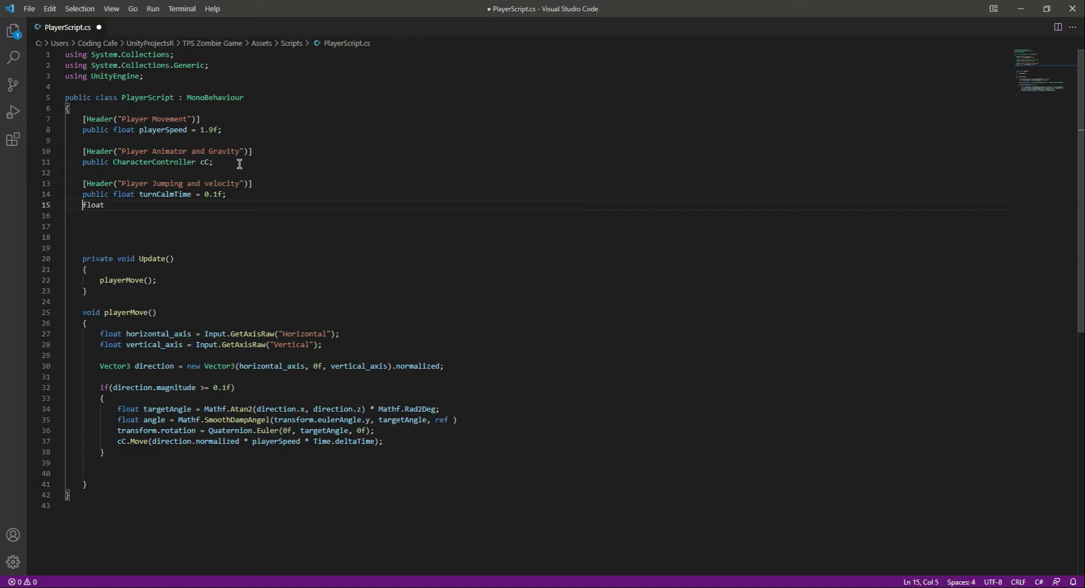
{"action": "key", "text": "End"}
{"action": "type", "text": "turn"}
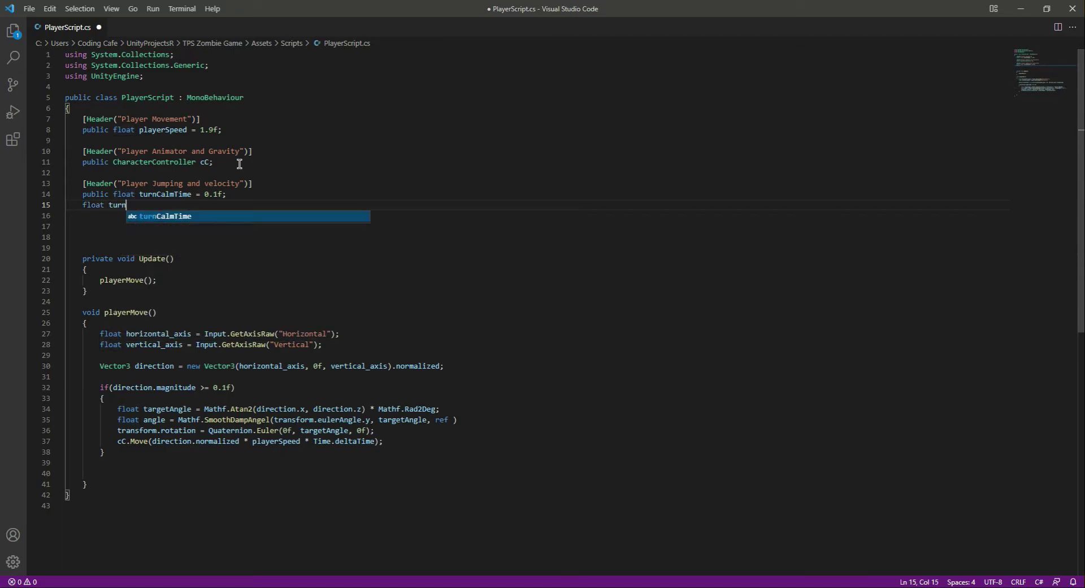
{"action": "type", "text": "Calm"}
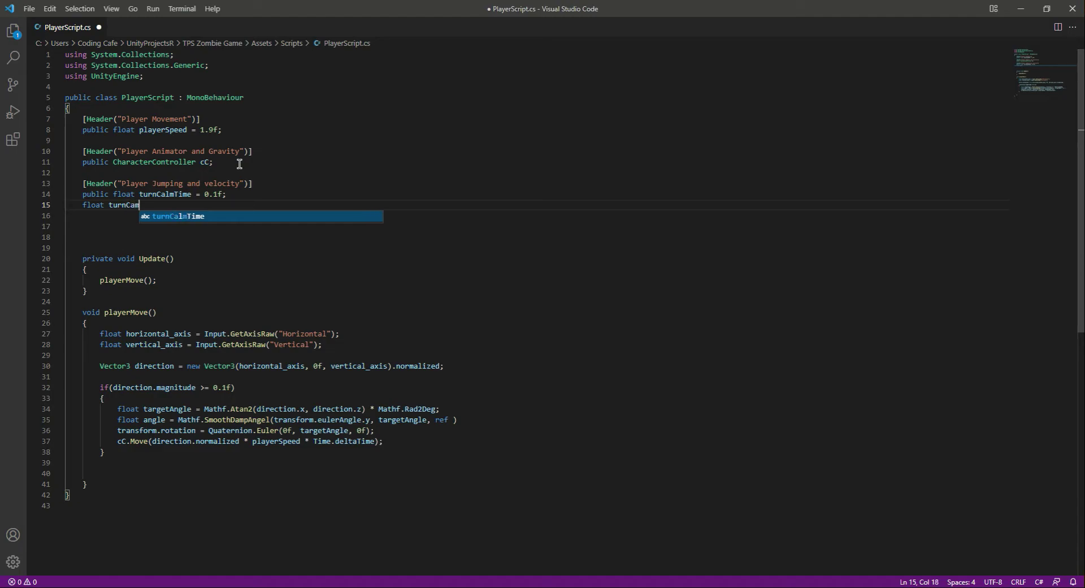
{"action": "type", "text": "Velocity"}
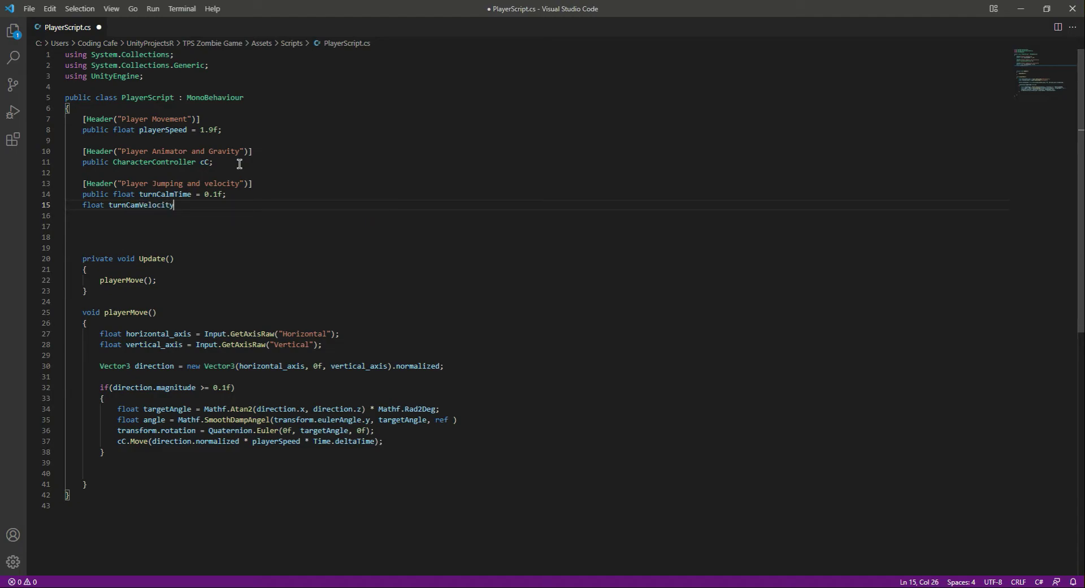
{"action": "key", "text": "Left"}
{"action": "key", "text": "Left"}
{"action": "key", "text": "Left"}
{"action": "type", "text": "l"}
{"action": "key", "text": "End"}
{"action": "type", "text": ";"}
{"action": "key", "text": "ctrl+s"}
- Finish the line 35 call with ref turnCalmVelocity, turnCalmTime); and save
{"action": "scroll", "coordinate": [424, 322], "scroll_direction": "down", "scroll_amount": 3}
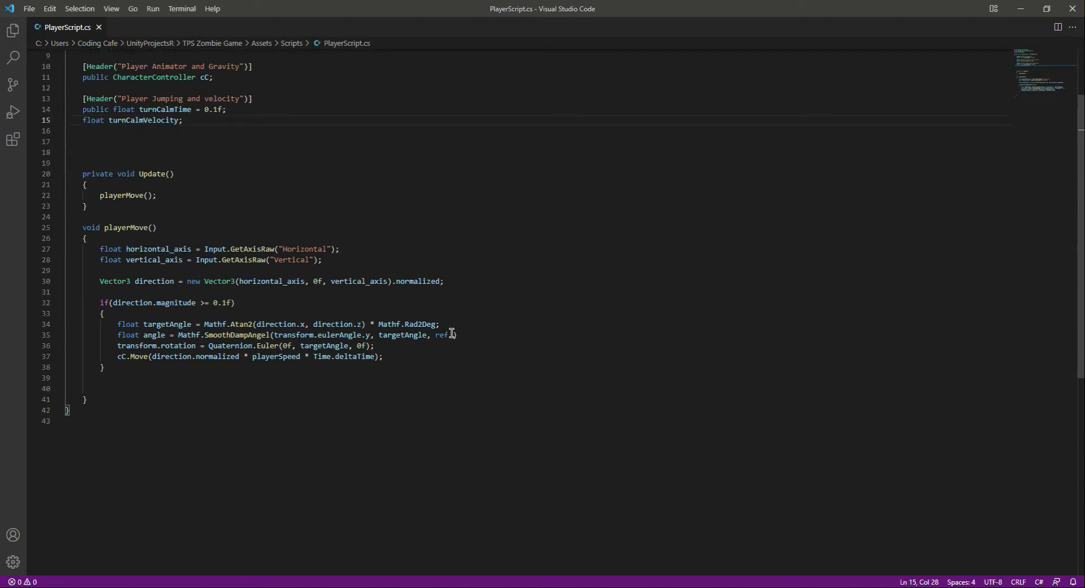
{"action": "left_click", "coordinate": [452, 335]}
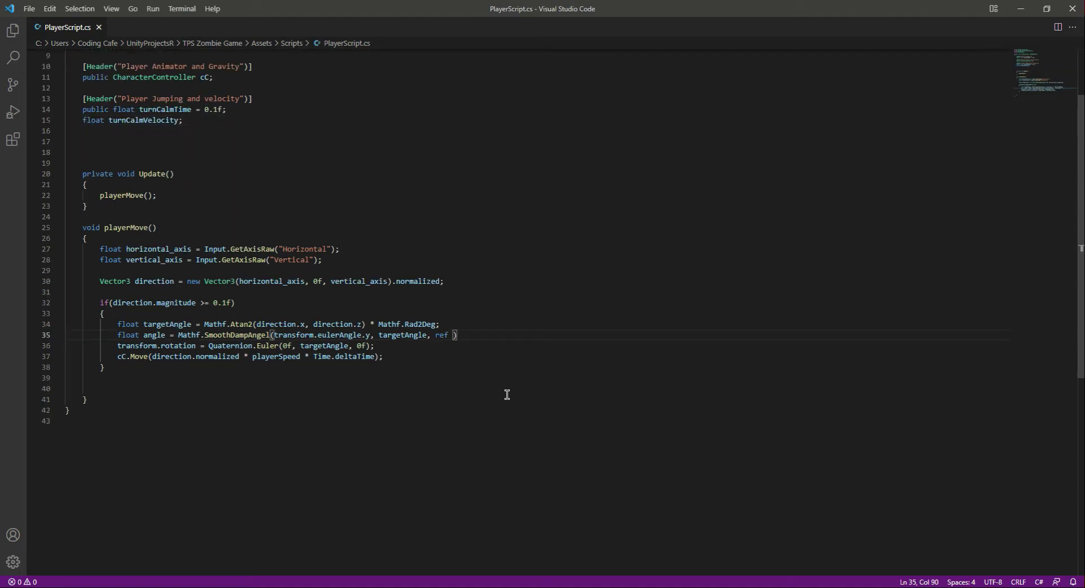
{"action": "type", "text": "turn"}
{"action": "key", "text": "Down"}
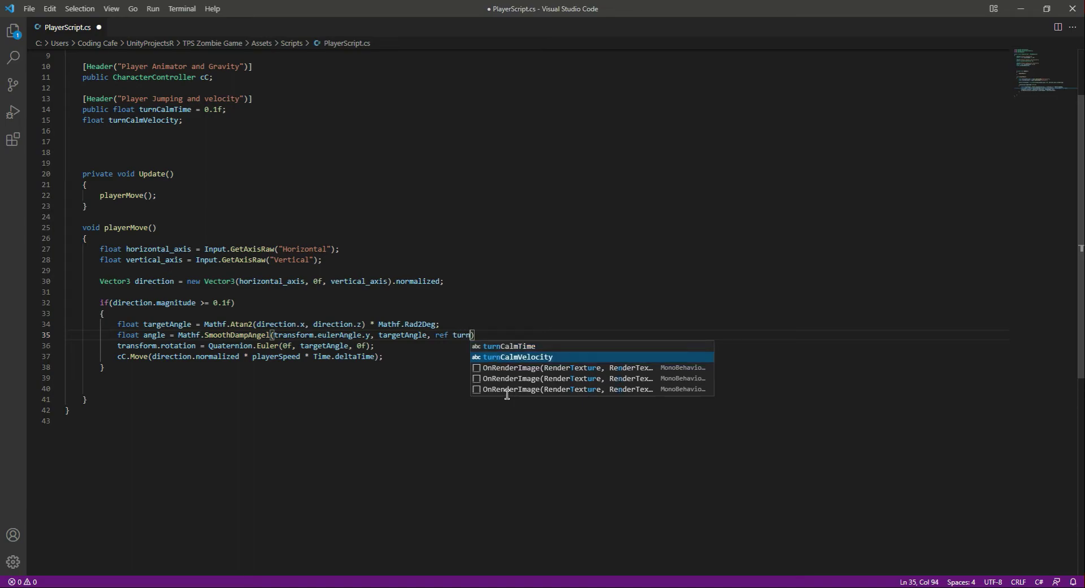
{"action": "key", "text": "Tab"}
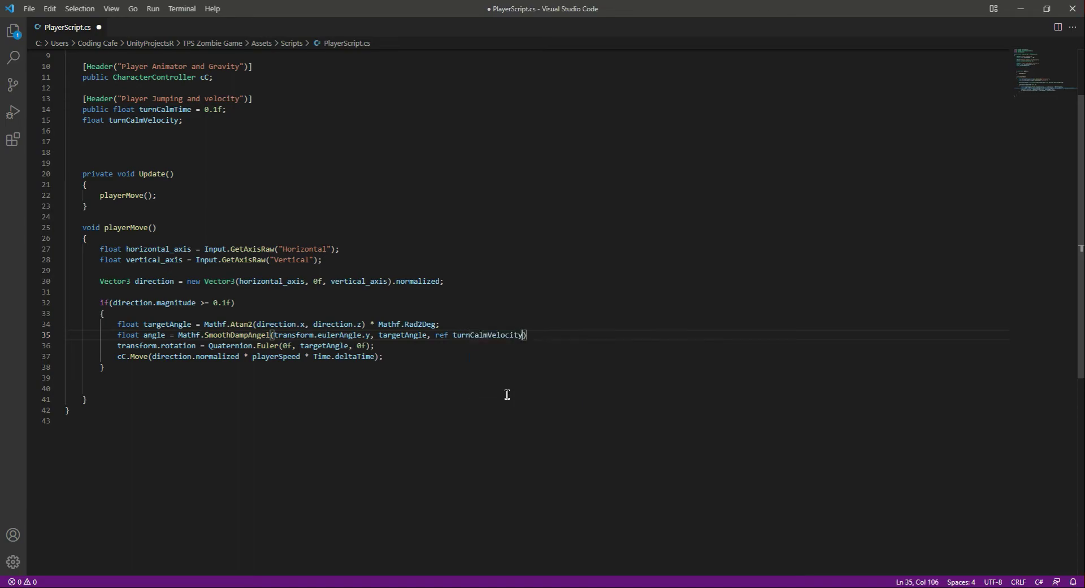
{"action": "type", "text": ", "}
{"action": "type", "text": "turn"}
{"action": "key", "text": "Tab"}
{"action": "type", "text": ";"}
{"action": "key", "text": "ctrl+s"}
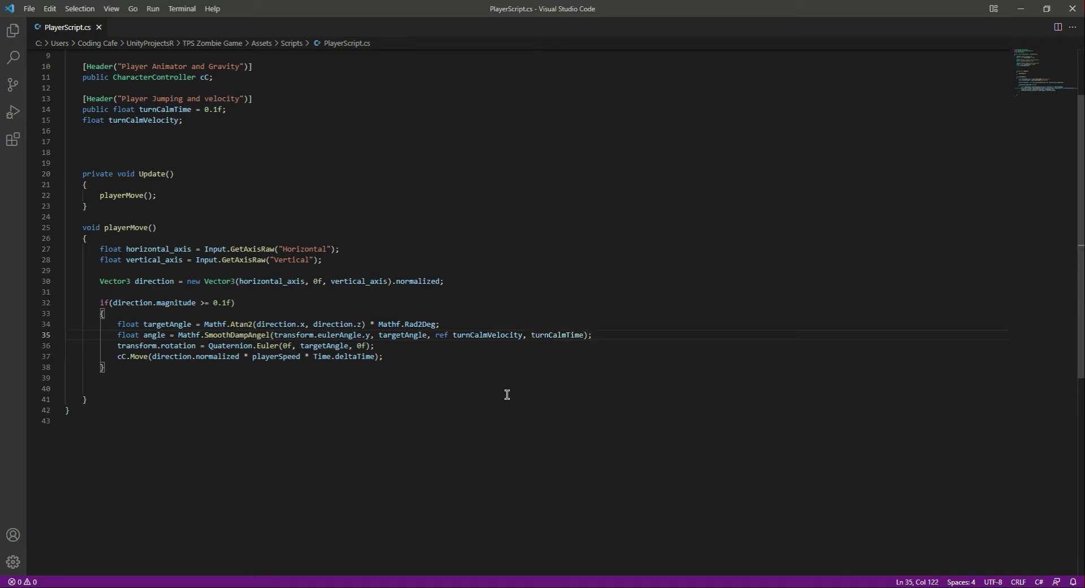
- Rotate with angle instead of targetAngle in Quaternion.Euler, correct SmoothDampAngle's spelling, and save
{"action": "double_click", "coordinate": [320, 346]}
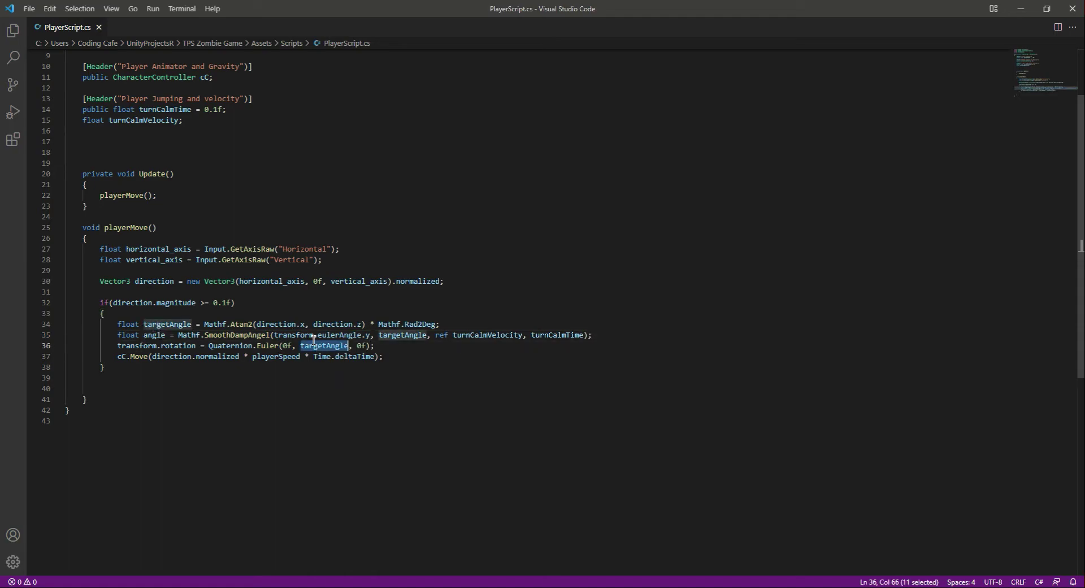
{"action": "type", "text": "angle"}
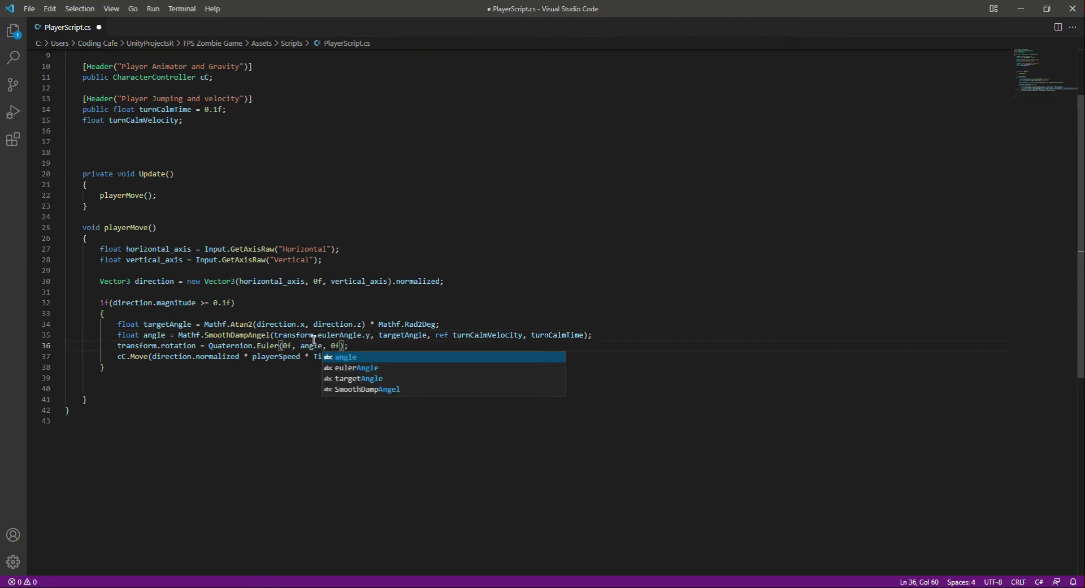
{"action": "left_click", "coordinate": [270, 335]}
{"action": "key", "text": "BackSpace"}
{"action": "key", "text": "BackSpace"}
{"action": "type", "text": "l"}
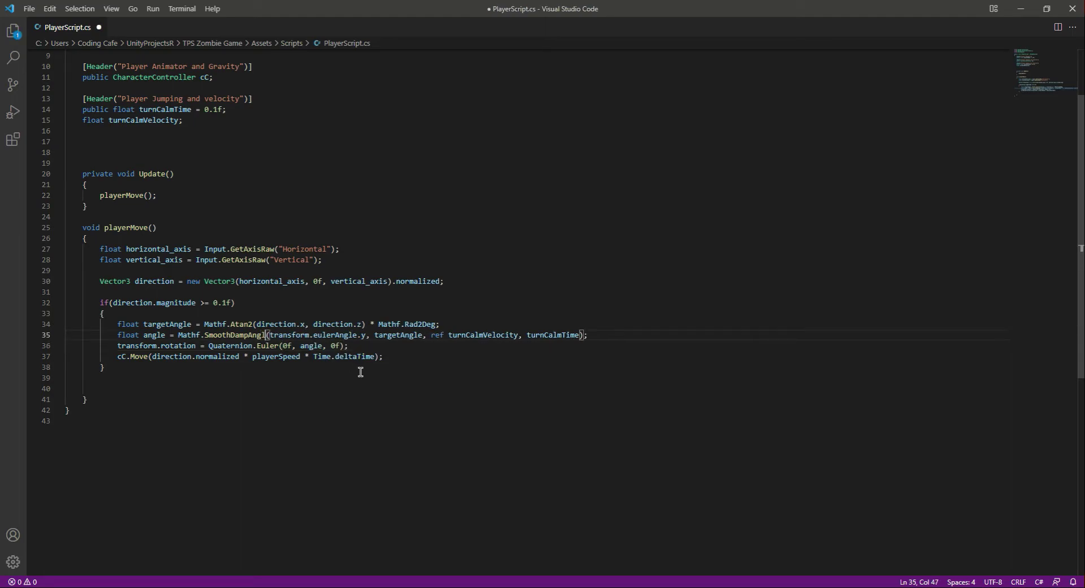
{"action": "type", "text": "e"}
{"action": "key", "text": "ctrl+s"}
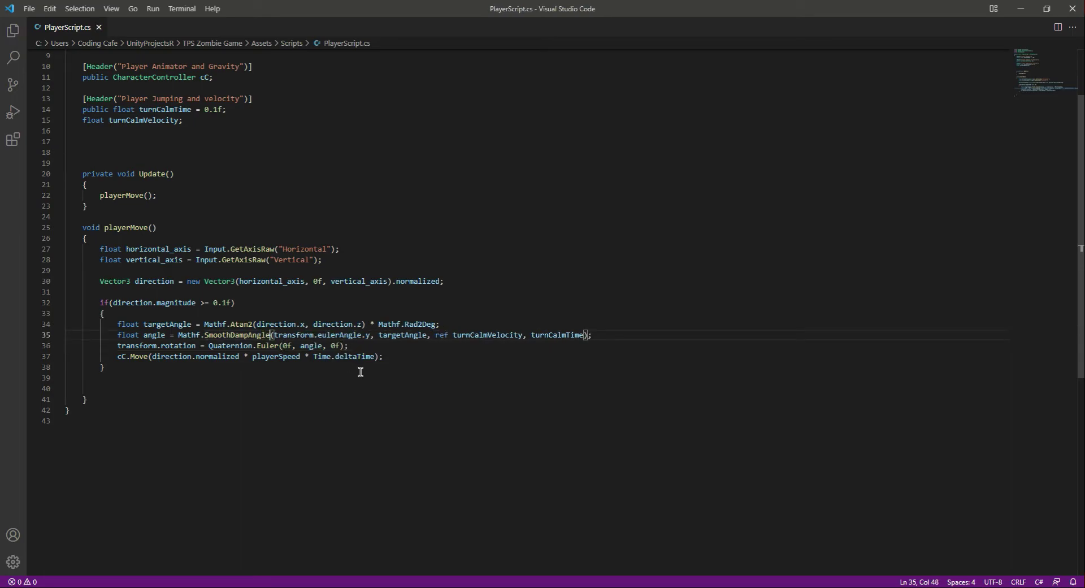
- Correct eulerAngle to eulerAngles on line 35, save, and return to Unity
{"action": "left_click", "coordinate": [622, 332]}
{"action": "key", "text": "ctrl+Left"}
{"action": "key", "text": "ctrl+Left"}
{"action": "key", "text": "ctrl+Left"}
{"action": "type", "text": "s"}
{"action": "left_click", "coordinate": [344, 335]}
{"action": "double_click", "coordinate": [343, 334]}
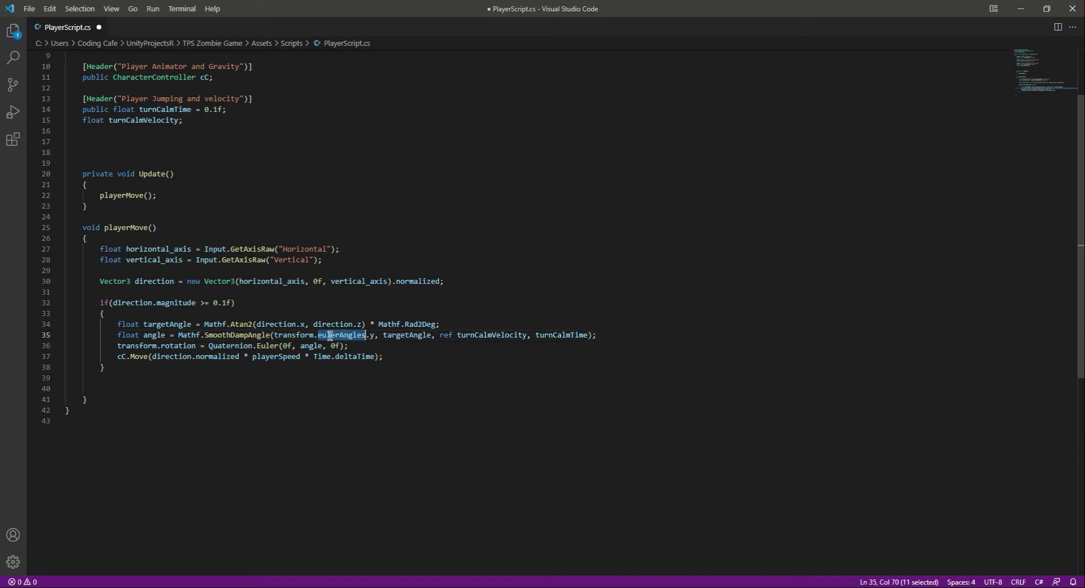
{"action": "key", "text": "ctrl+s"}
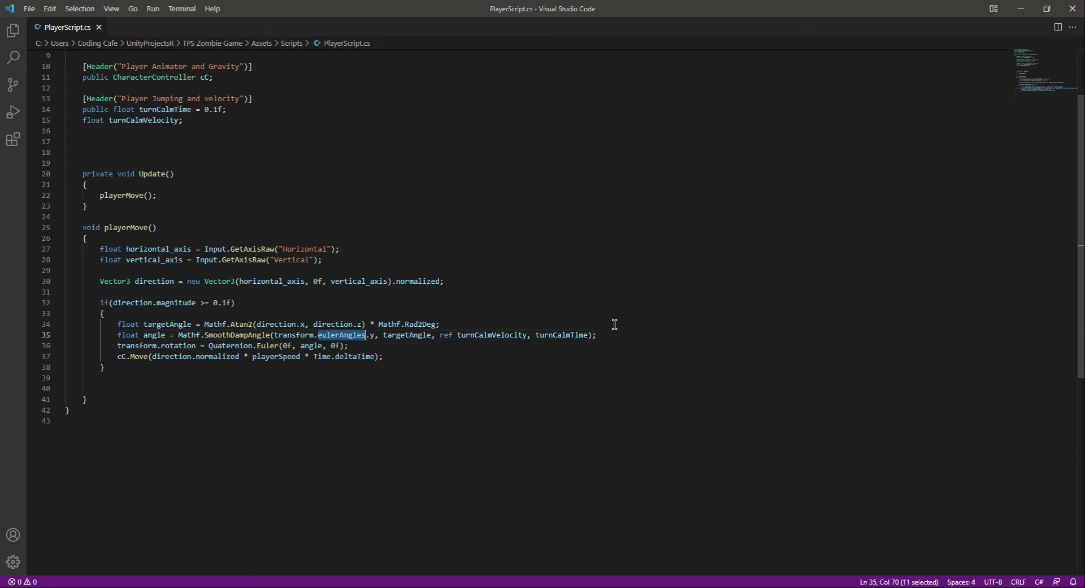
{"action": "left_click", "coordinate": [630, 336]}
{"action": "key", "text": "alt+Tab"}
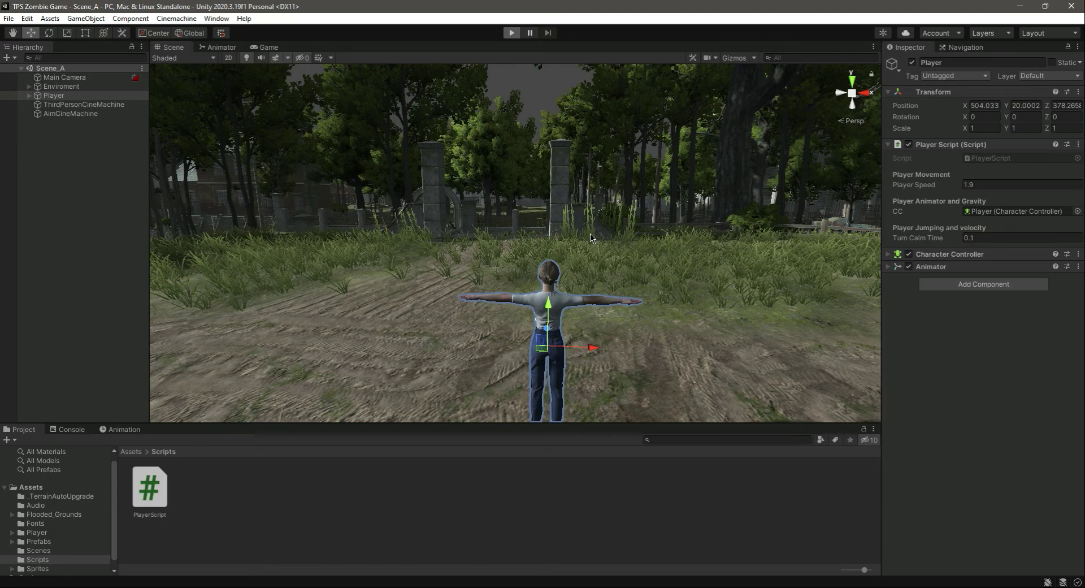
- Enter play mode and walk the player in all directions to watch her turn smoothly
{"action": "key", "text": "ctrl+p"}
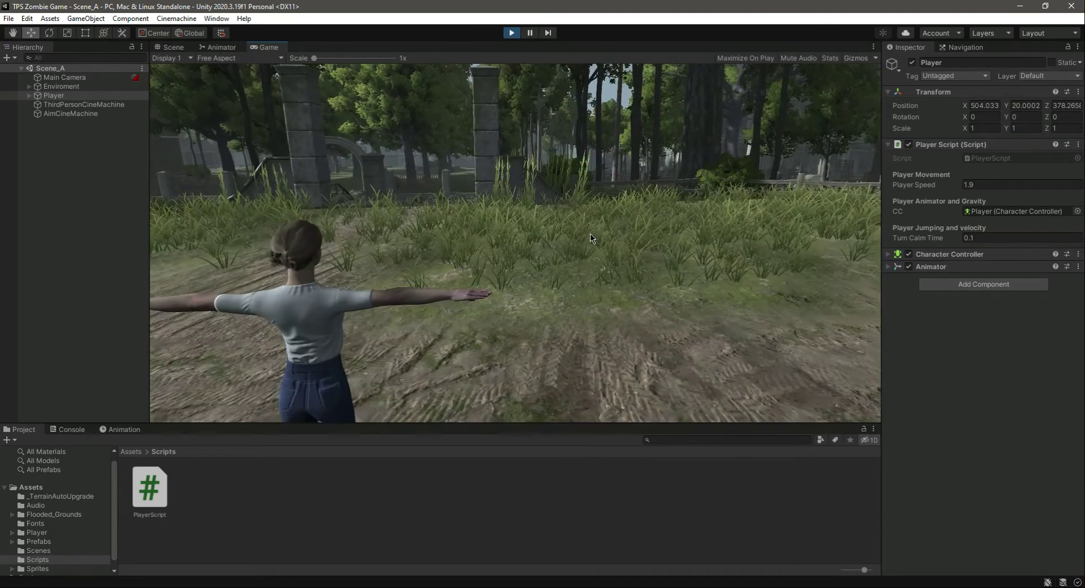
{"action": "key", "text": "w"}
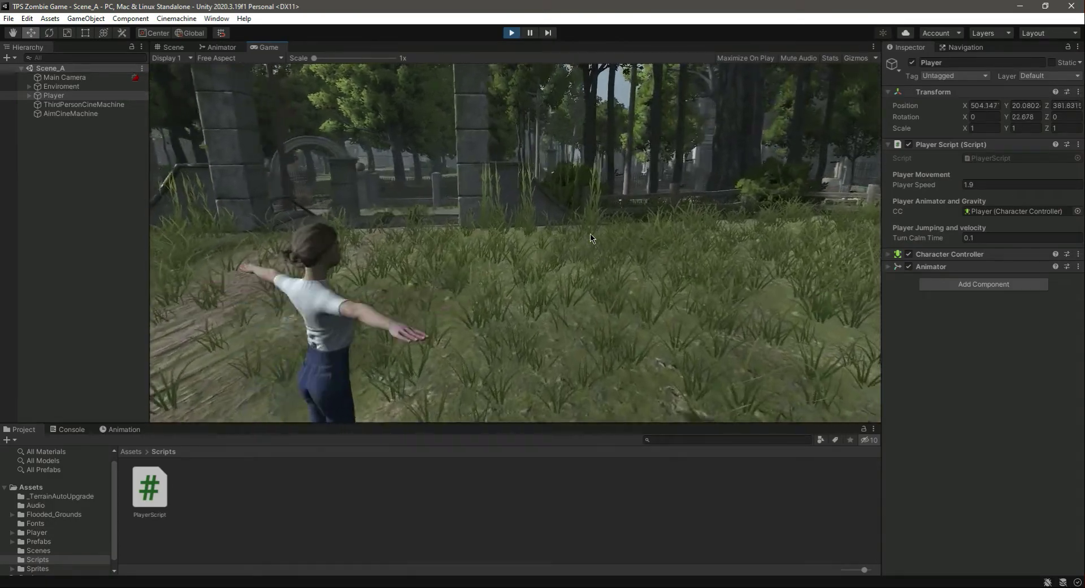
{"action": "key", "text": "a"}
{"action": "key", "text": "d"}
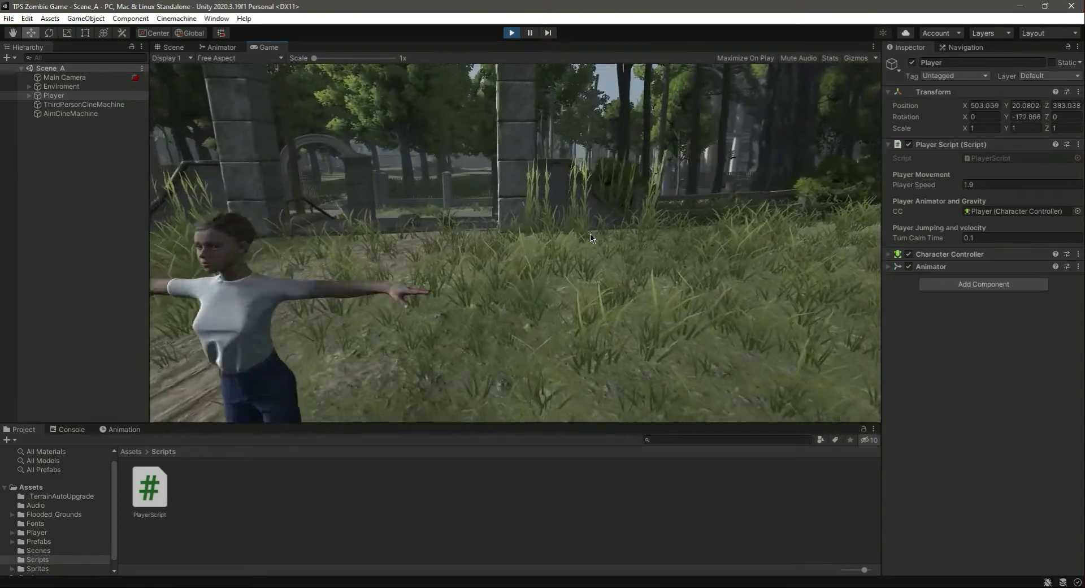
{"action": "key", "text": "s"}
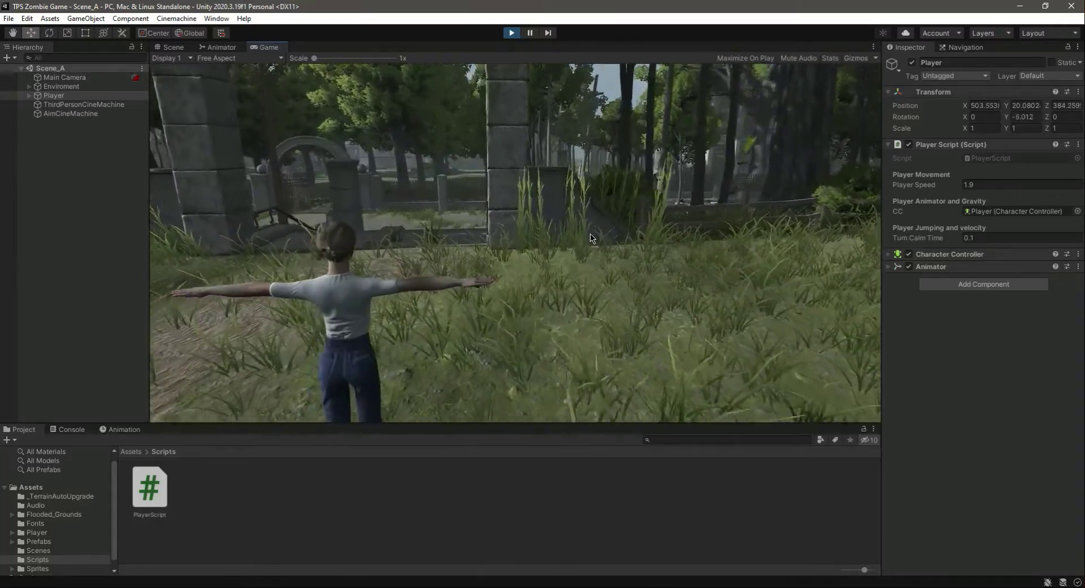
{"action": "key", "text": "a"}
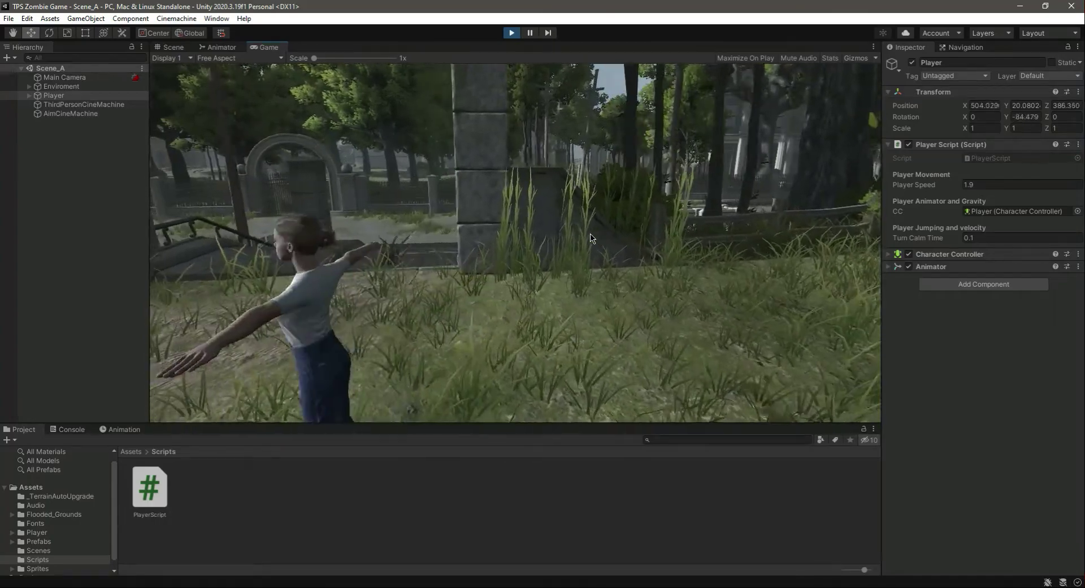
{"action": "key", "text": "w"}
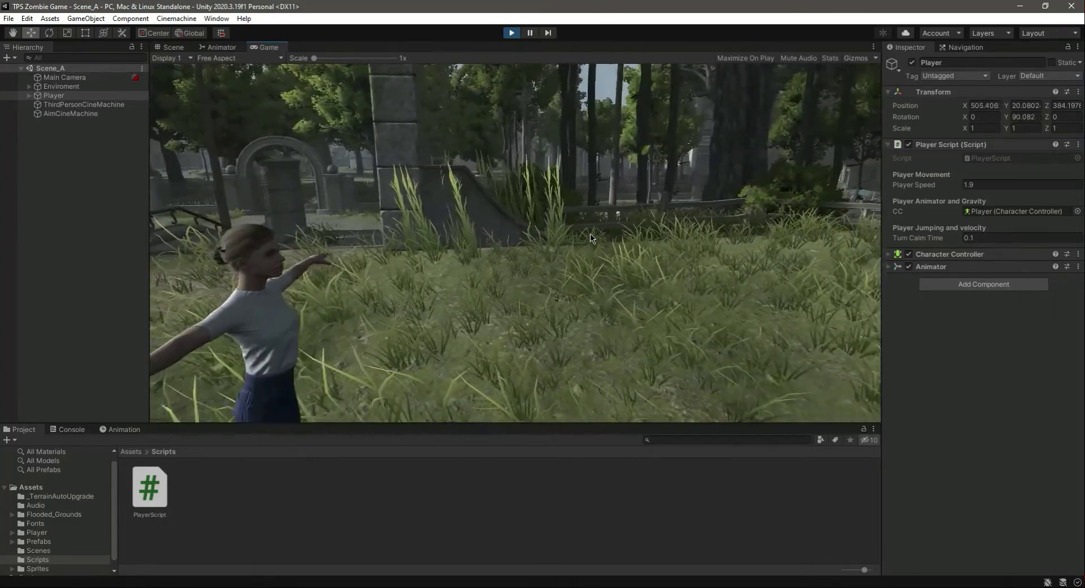